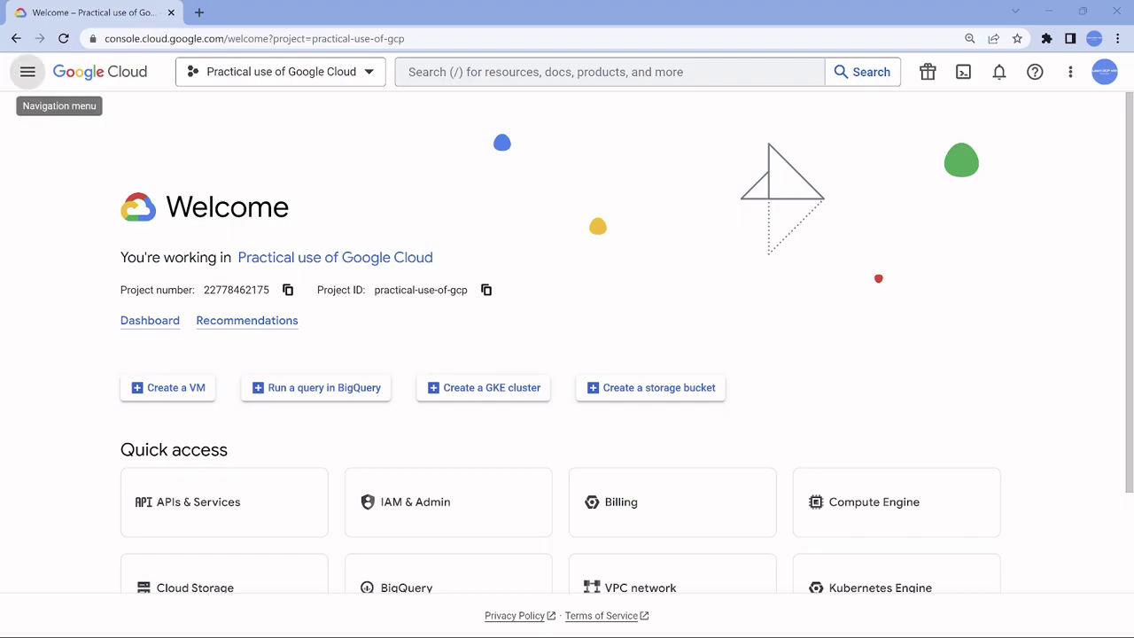
# Enable the Compute Engine API from the Compute Engine > VM instances page
pyautogui.click(28, 72)
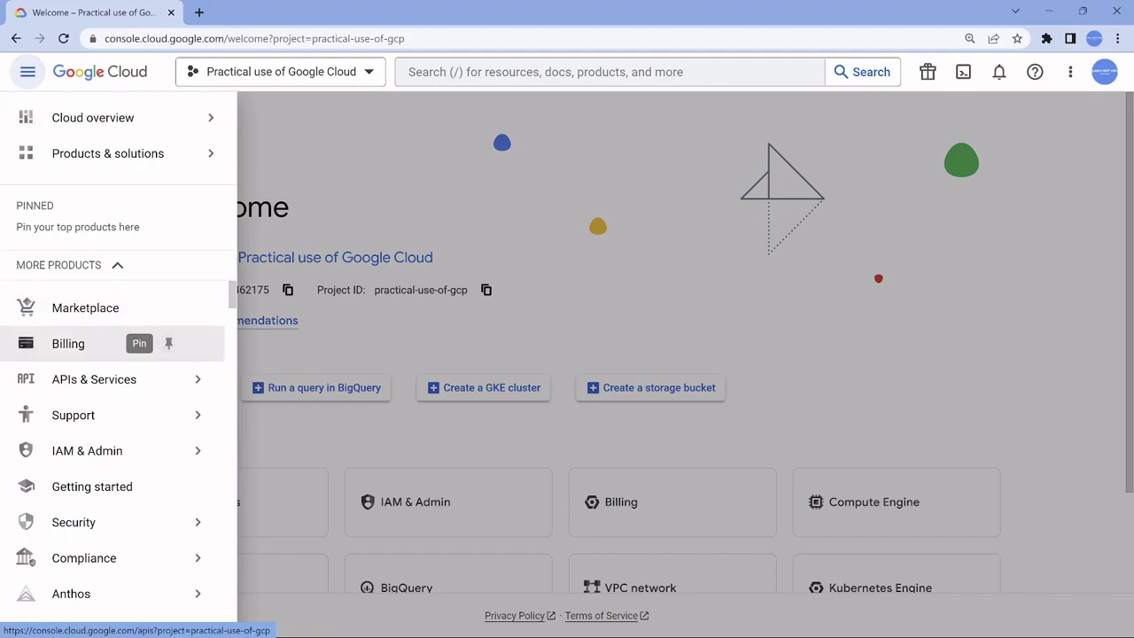
pyautogui.scroll(-2, 168, 354)
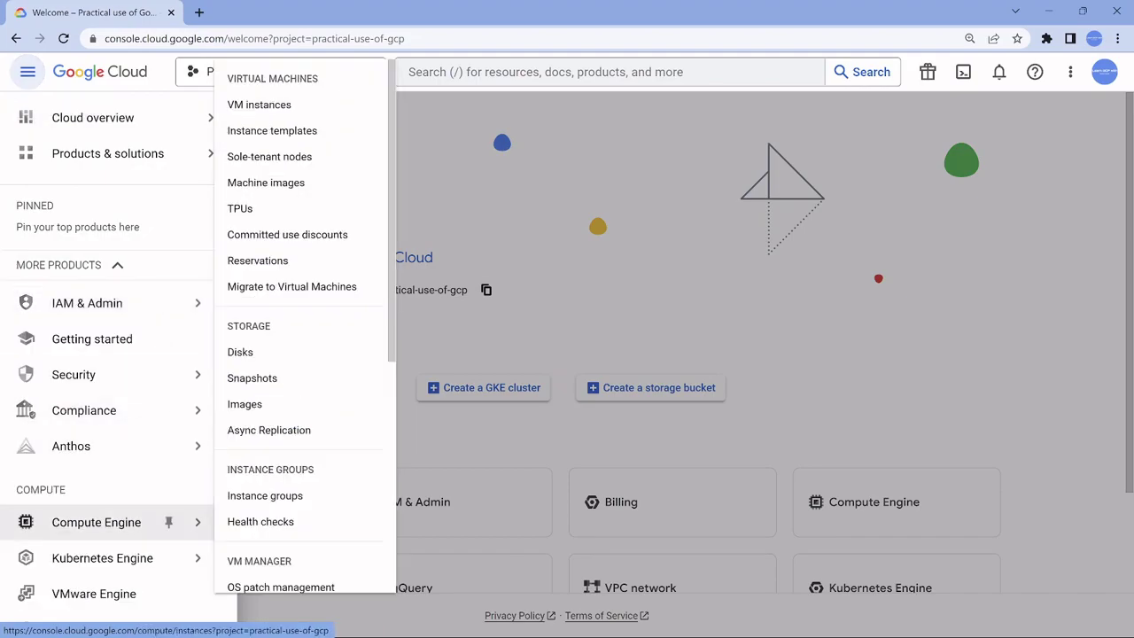
pyautogui.click(95, 522)
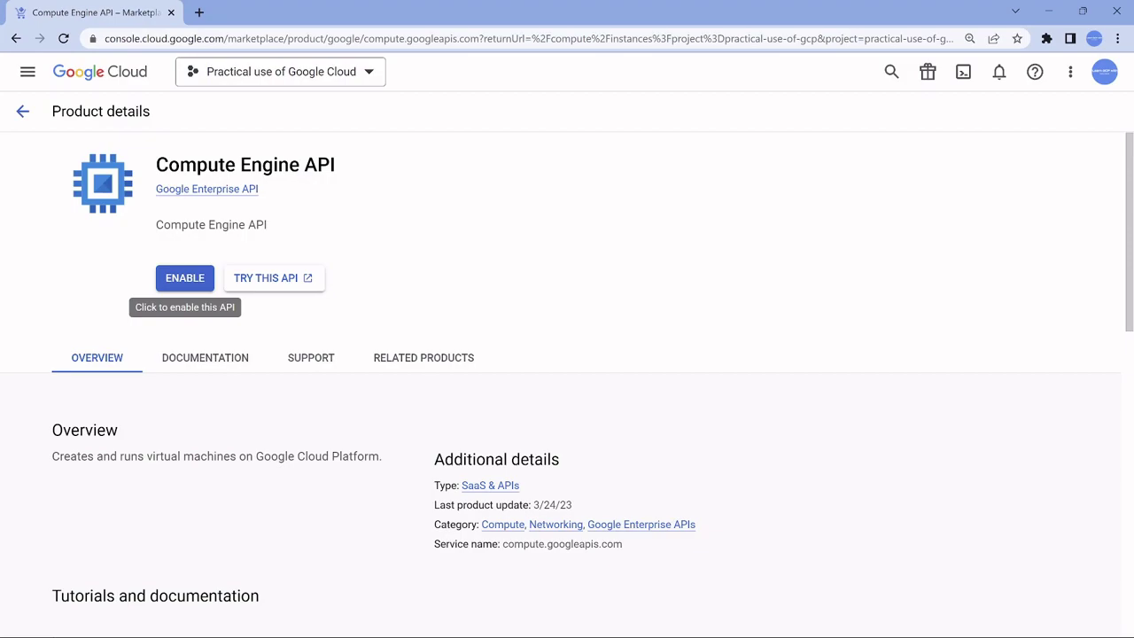
pyautogui.click(184, 277)
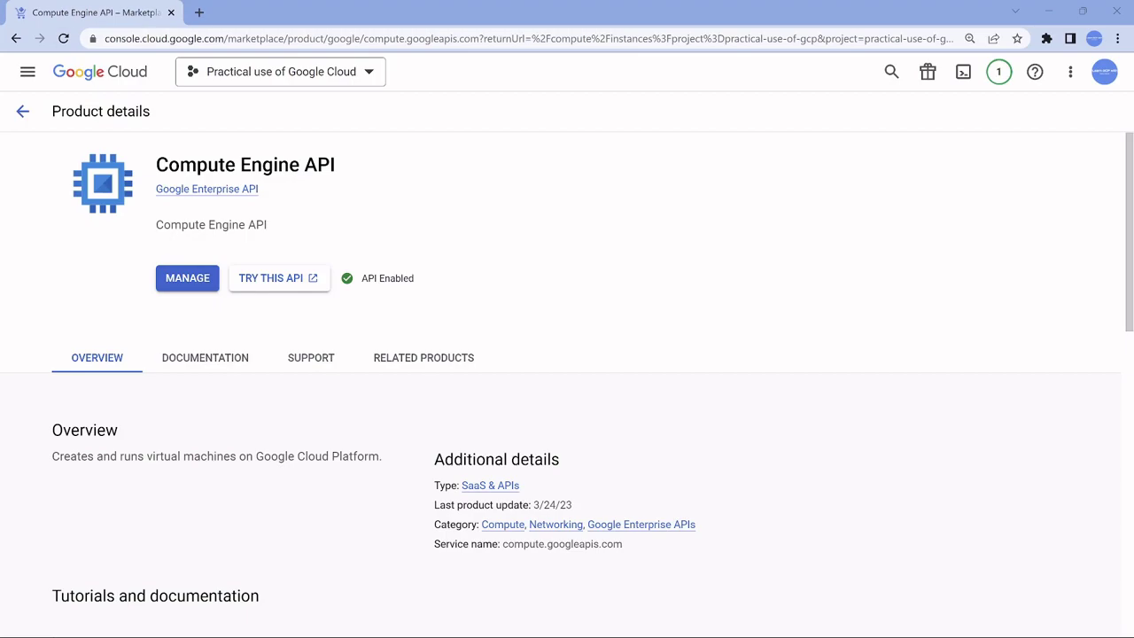
# Expand the full product list and open VPC network > VPC networks
pyautogui.click(28, 71)
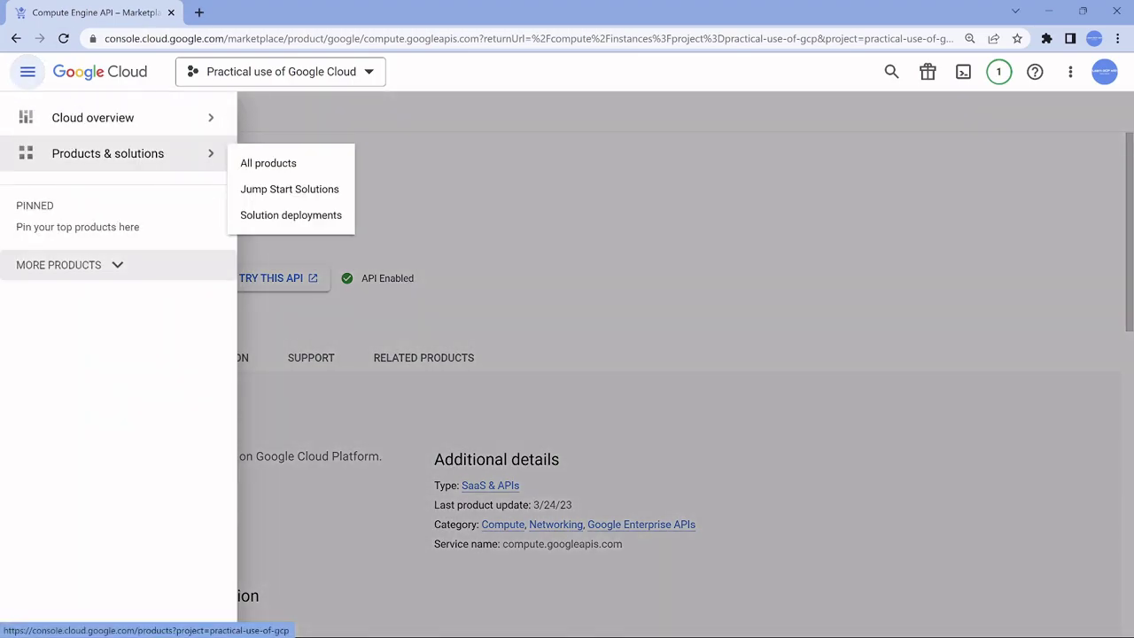
pyautogui.click(62, 265)
pyautogui.scroll(-1, 133, 443)
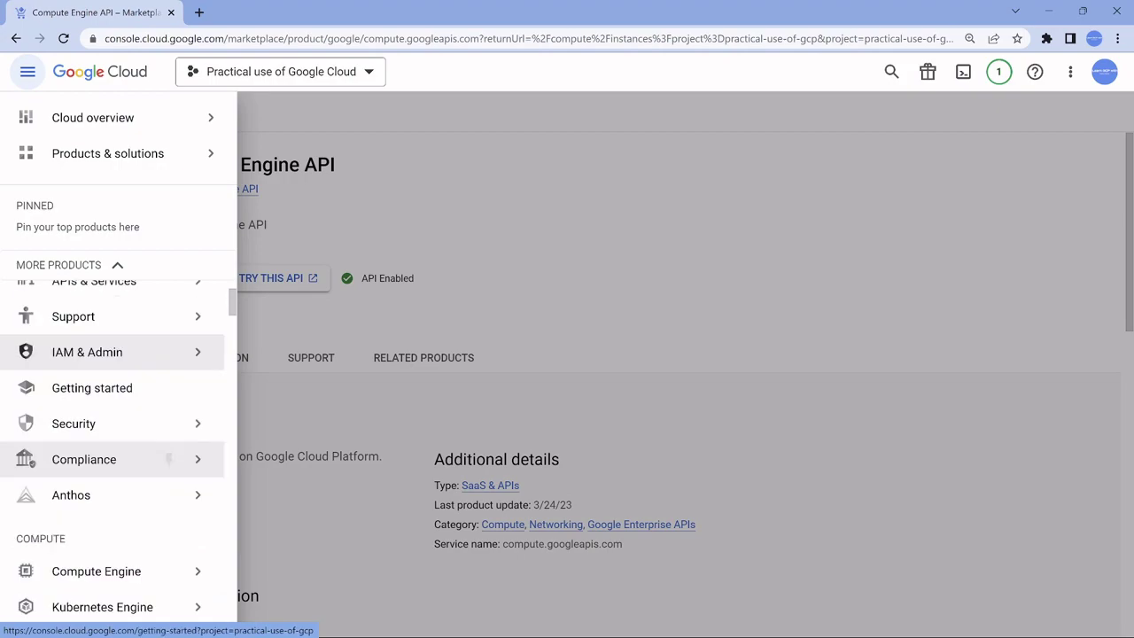
pyautogui.scroll(-3, 169, 458)
pyautogui.scroll(-3, 168, 398)
pyautogui.scroll(-1, 169, 399)
pyautogui.scroll(-2, 168, 434)
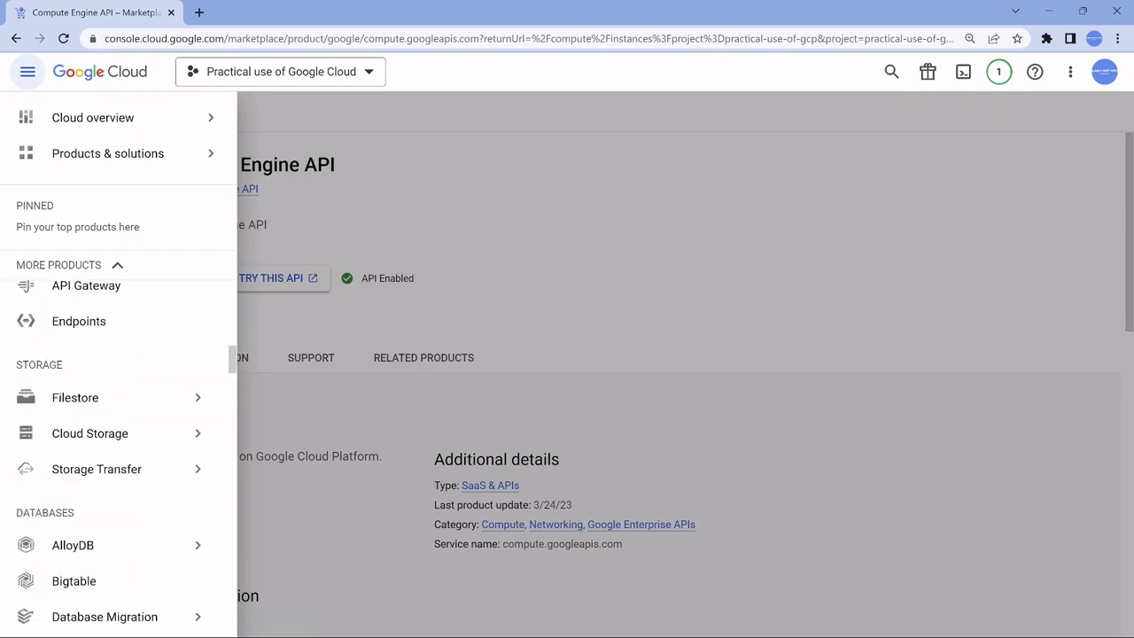
pyautogui.scroll(-2, 115, 425)
pyautogui.scroll(-2, 116, 426)
pyautogui.scroll(-3, 115, 426)
pyautogui.scroll(-3, 116, 425)
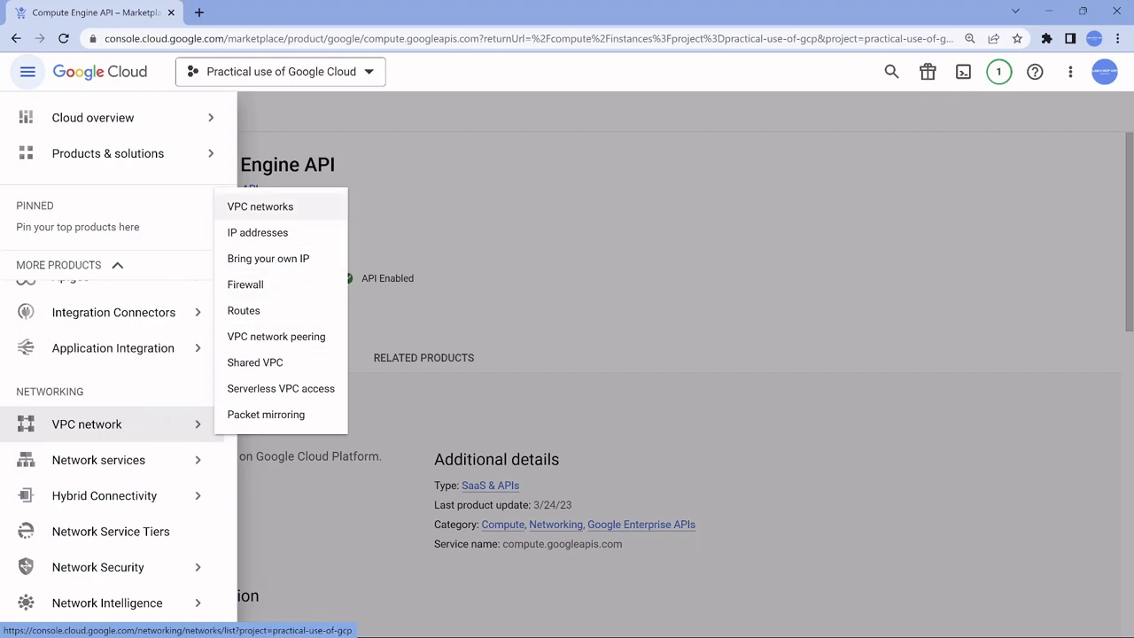
pyautogui.click(259, 206)
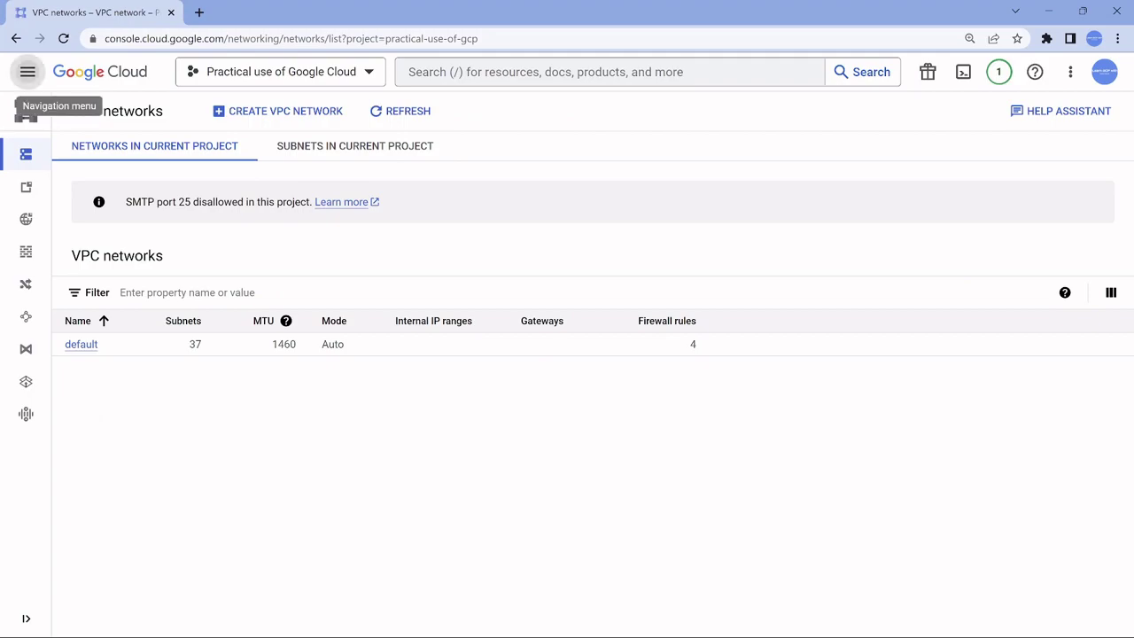
# Pin Compute Engine to the menu and open its empty VM instances list
pyautogui.click(28, 72)
pyautogui.scroll(-1, 168, 354)
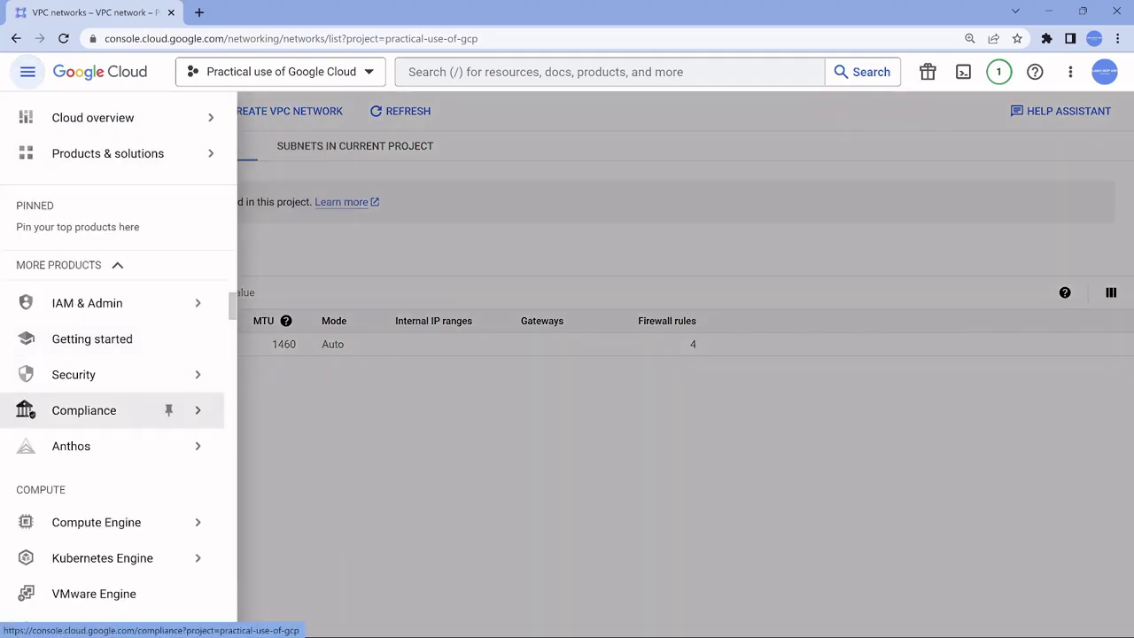
pyautogui.scroll(-2, 168, 363)
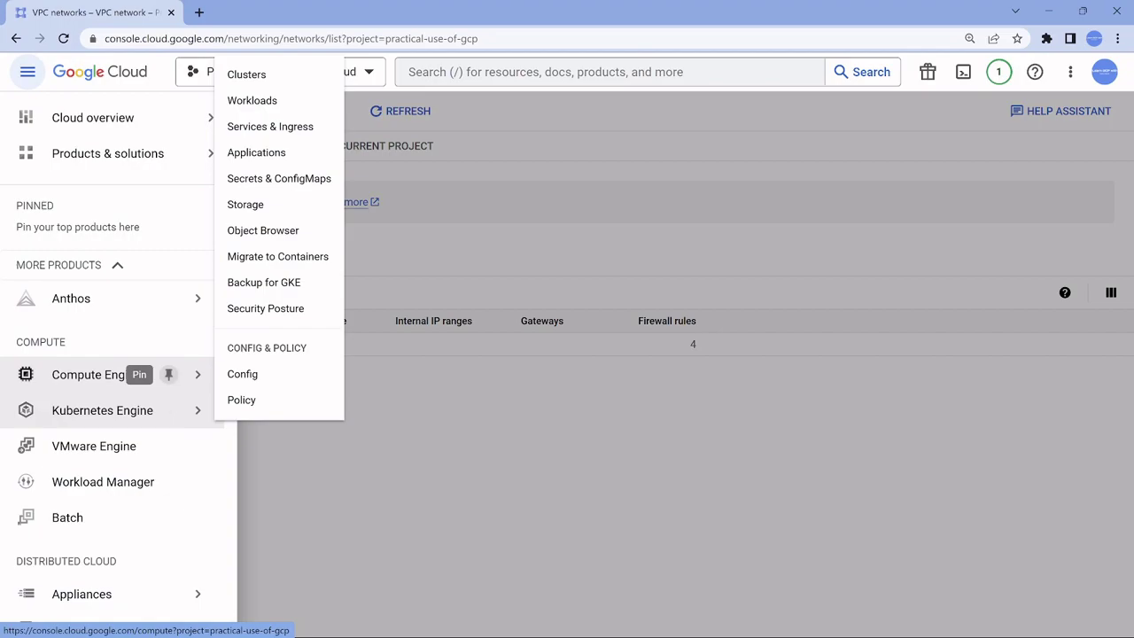
pyautogui.click(168, 374)
pyautogui.moveTo(88, 373)
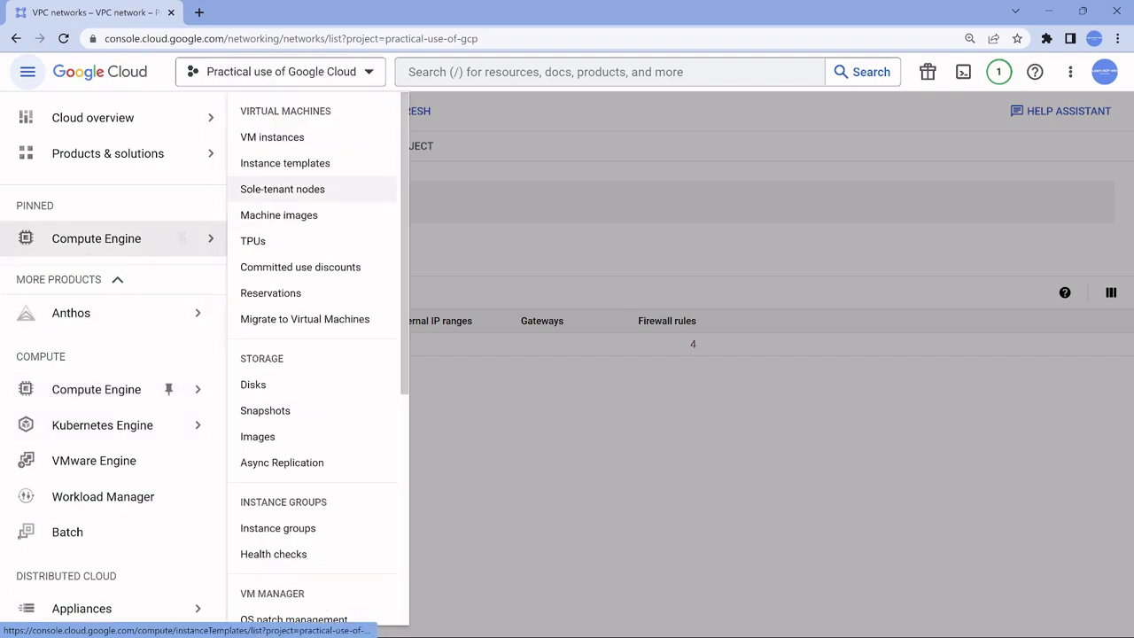
pyautogui.click(272, 138)
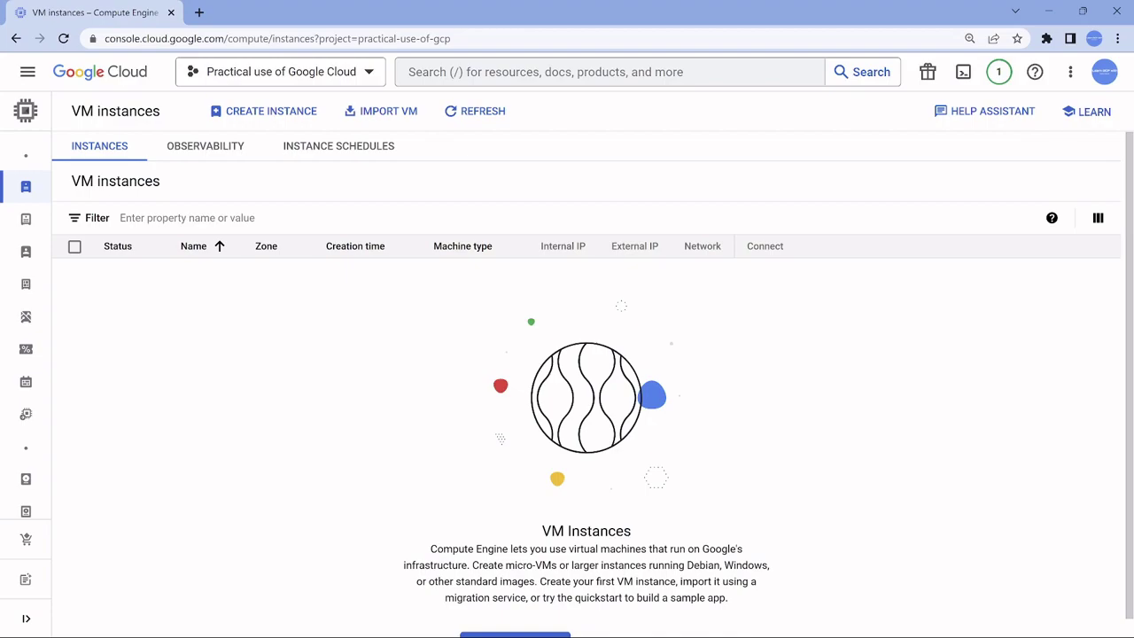
# Start a new VM instance named android-studio
pyautogui.click(263, 111)
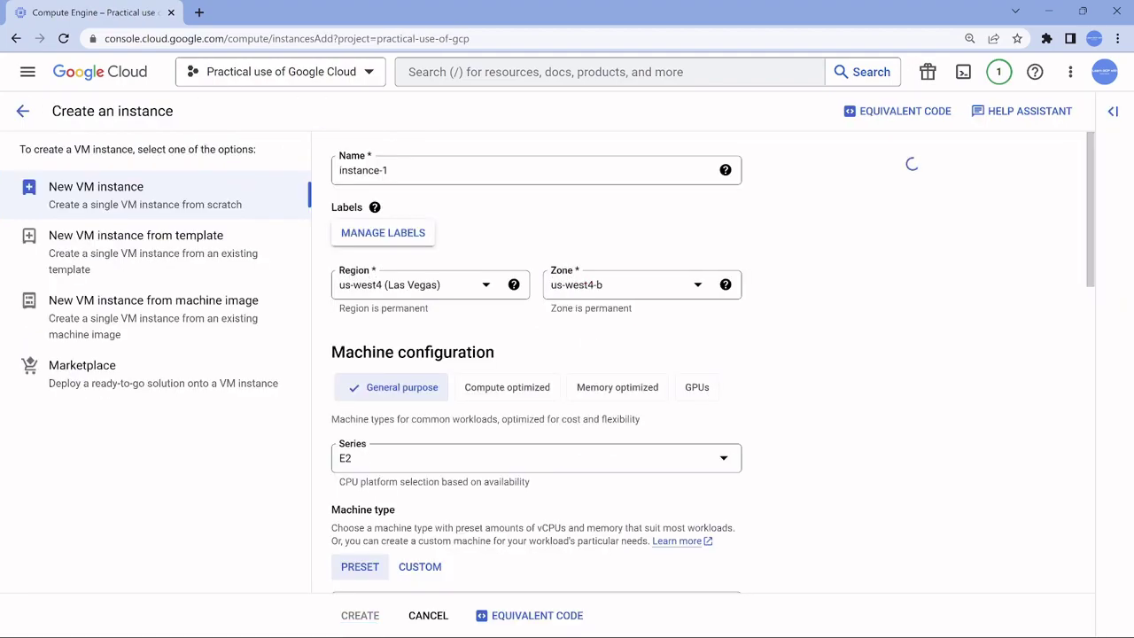
pyautogui.hotkey('ctrl', 'a')
pyautogui.write('a')
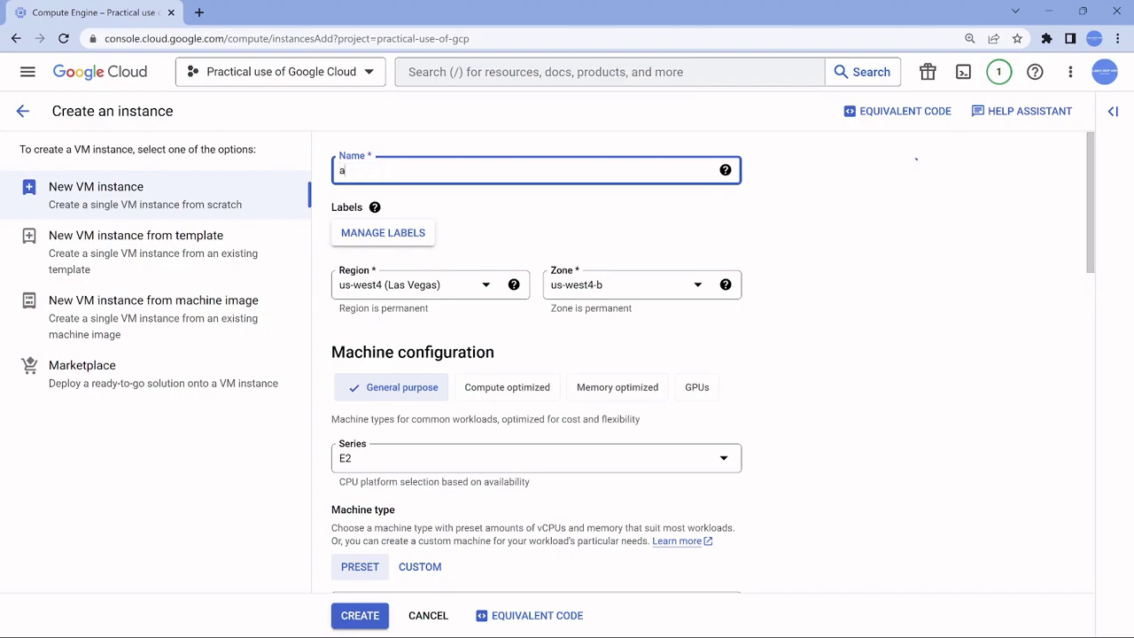
pyautogui.write('ndroid')
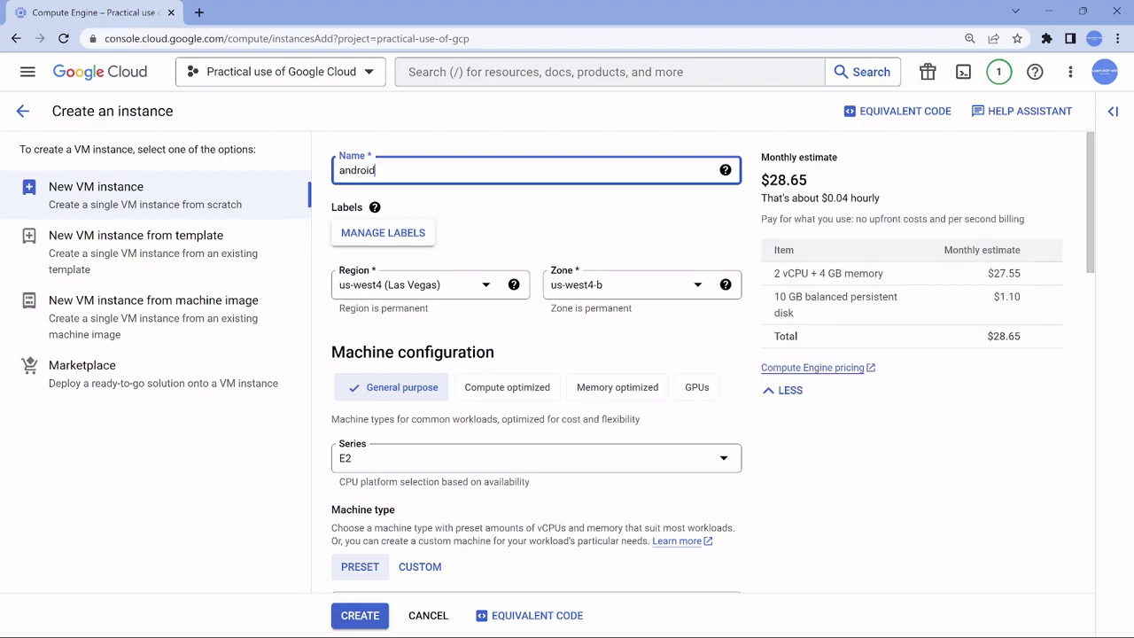
pyautogui.write('-sutio')
pyautogui.press('BackSpace')
pyautogui.press('BackSpace')
pyautogui.press('BackSpace')
pyautogui.press('BackSpace')
pyautogui.write('tudio')
# Set the instance region to asia-south1 (Mumbai), zone asia-south1-c
pyautogui.click(411, 285)
pyautogui.scroll(-3, 483, 390)
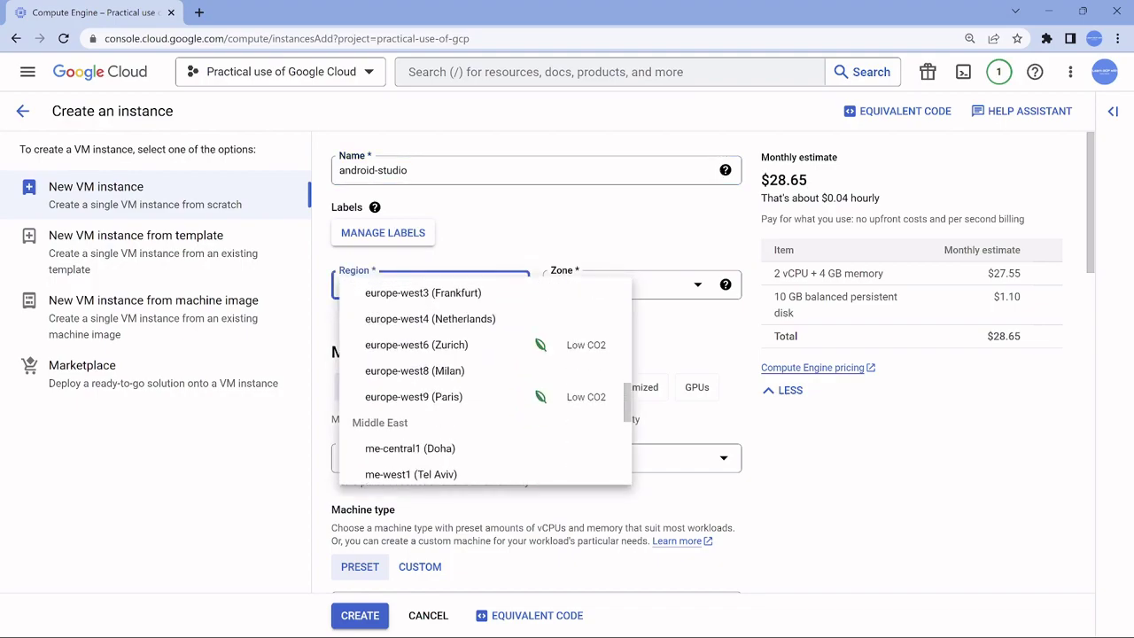
pyautogui.scroll(-2, 483, 390)
pyautogui.scroll(-2, 483, 390)
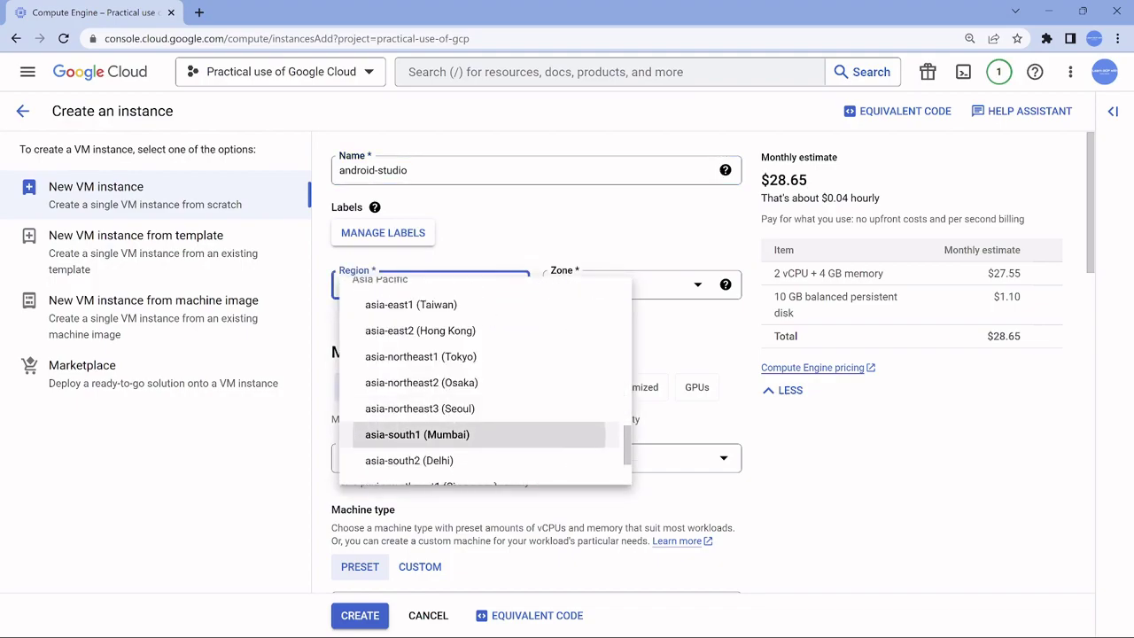
pyautogui.click(408, 435)
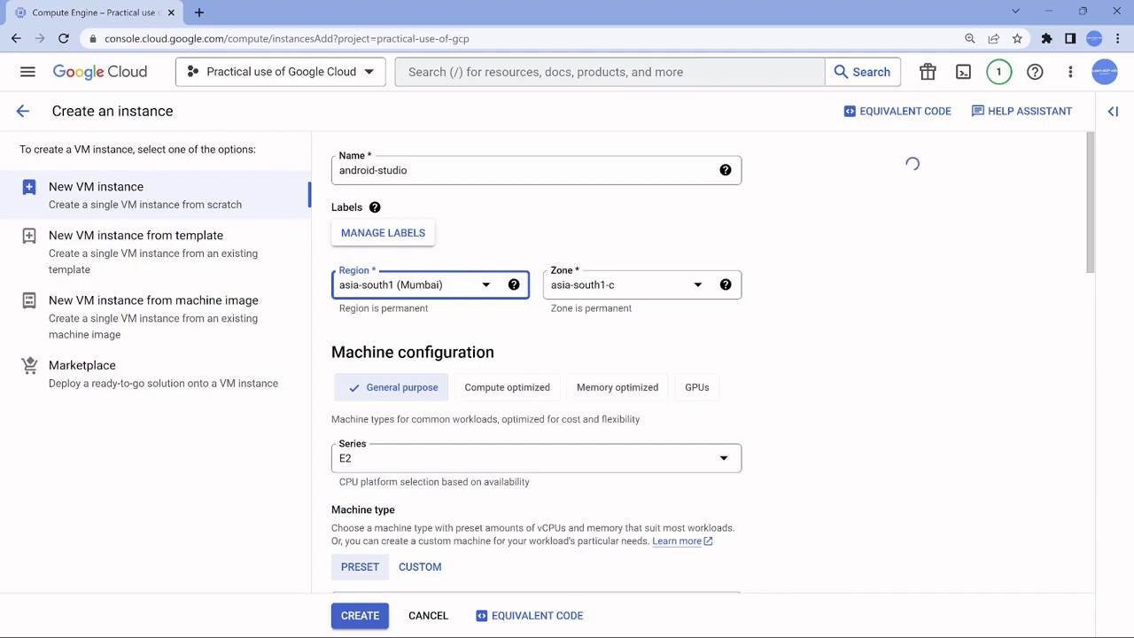
pyautogui.scroll(-1, 536, 355)
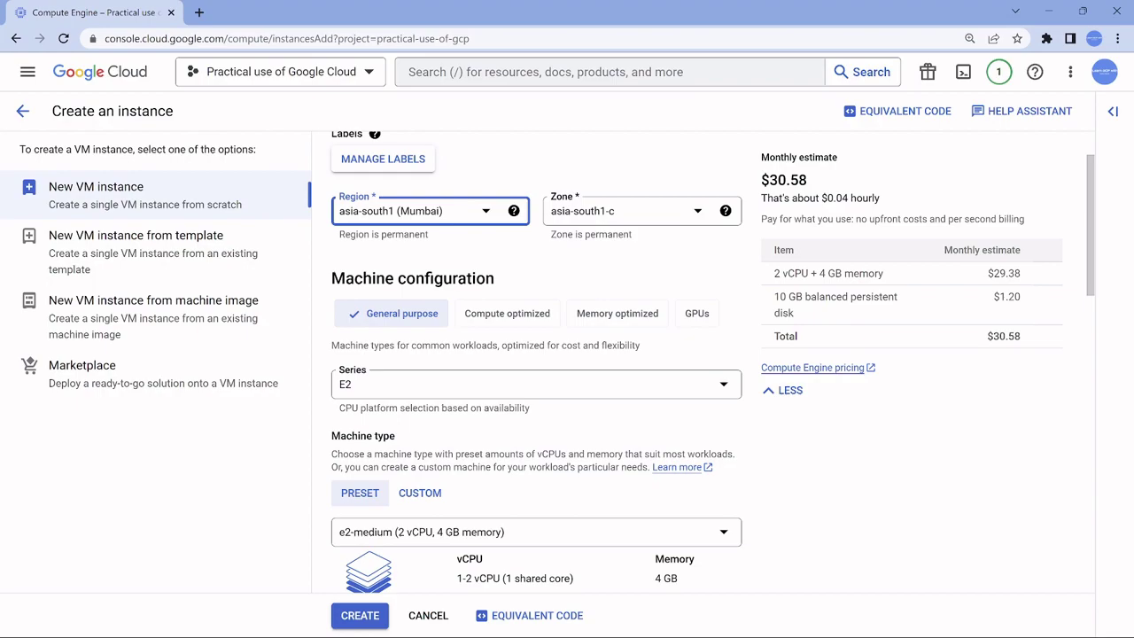
# Choose N2 series and the high-memory n2-highmem-8 machine type (8 vCPU, 64 GB)
pyautogui.click(536, 384)
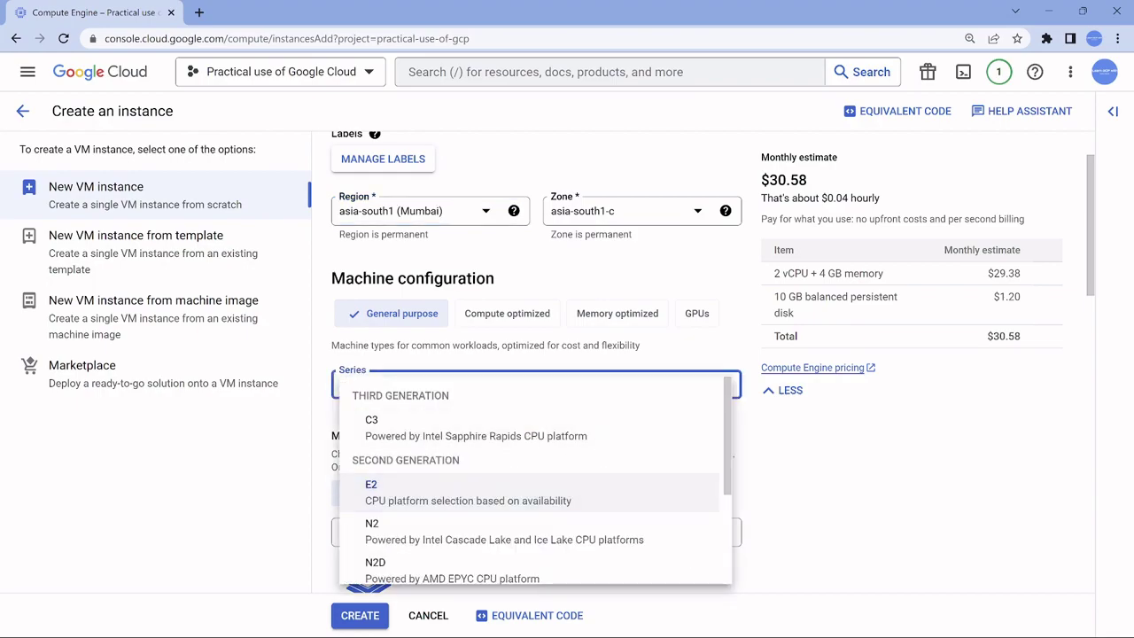
pyautogui.click(504, 530)
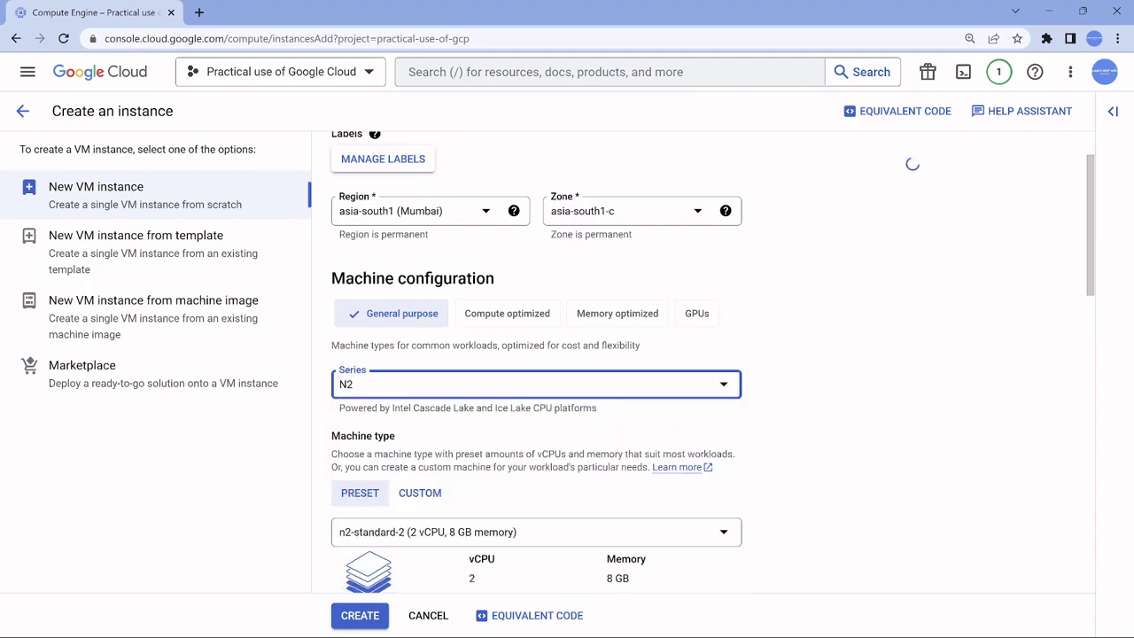
pyautogui.scroll(-3, 531, 443)
pyautogui.click(536, 383)
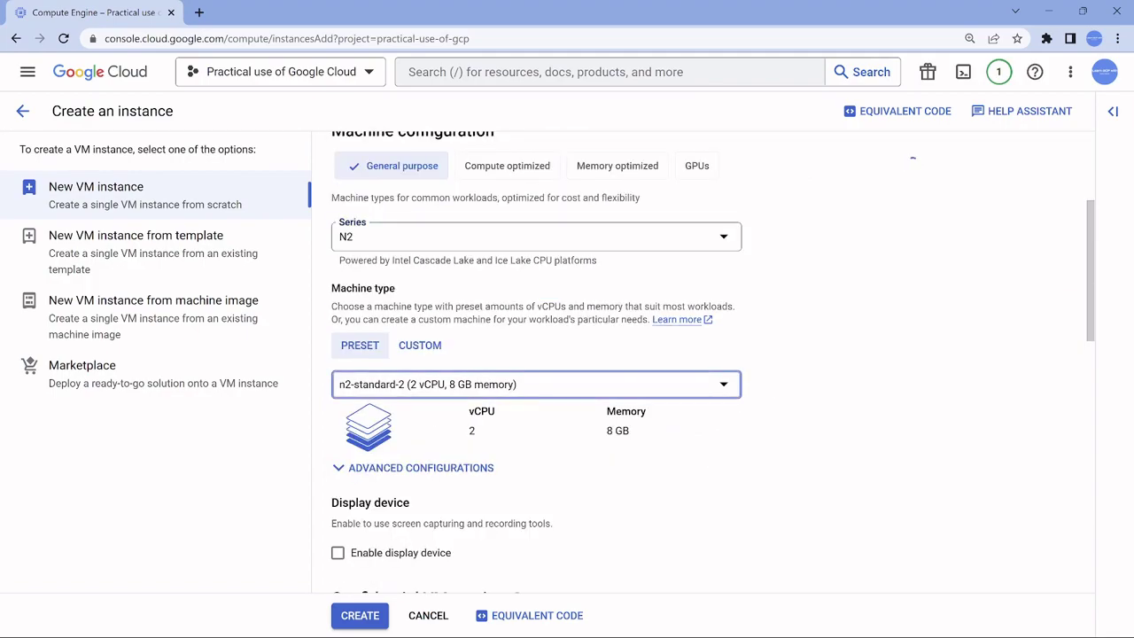
pyautogui.click(384, 230)
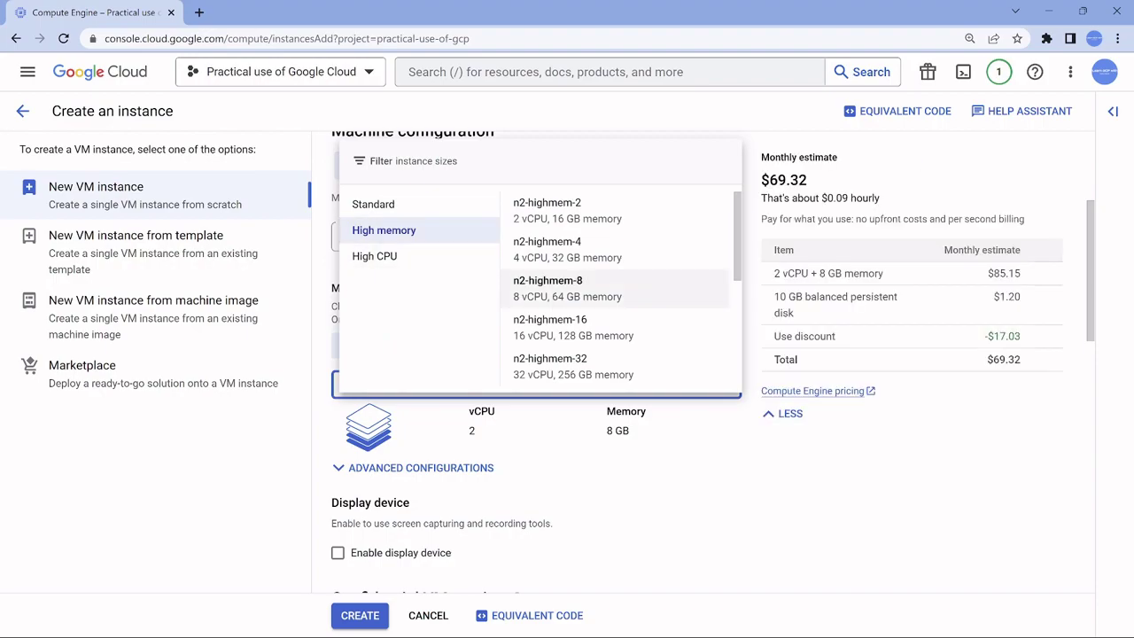
pyautogui.click(567, 288)
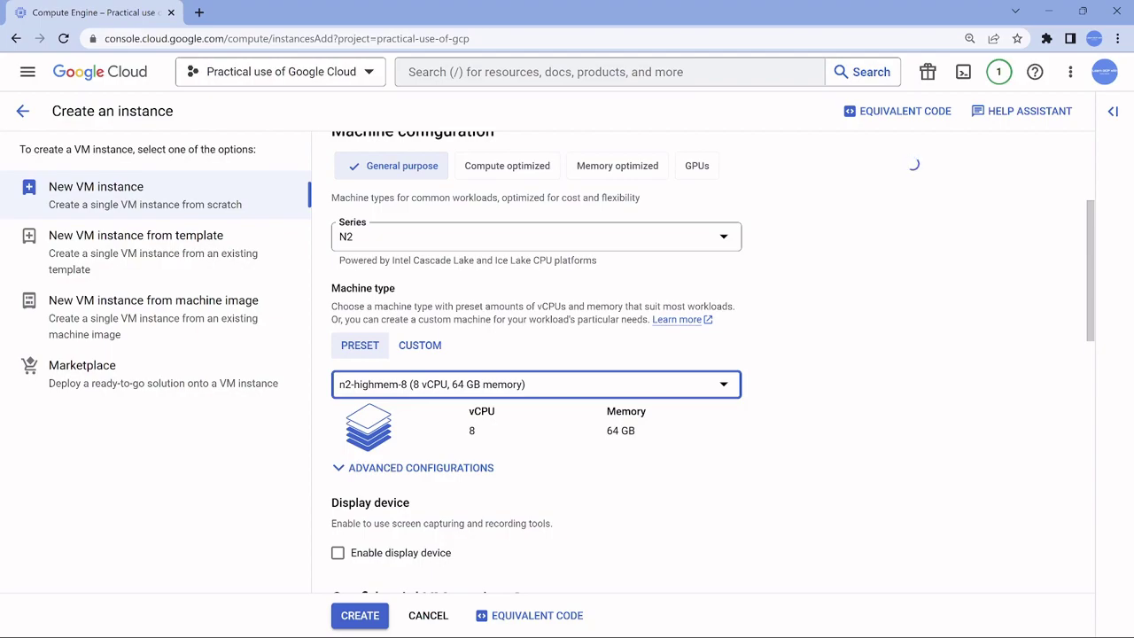
pyautogui.scroll(-2, 536, 354)
pyautogui.scroll(-2, 536, 354)
pyautogui.scroll(-2, 536, 354)
pyautogui.scroll(-1, 536, 354)
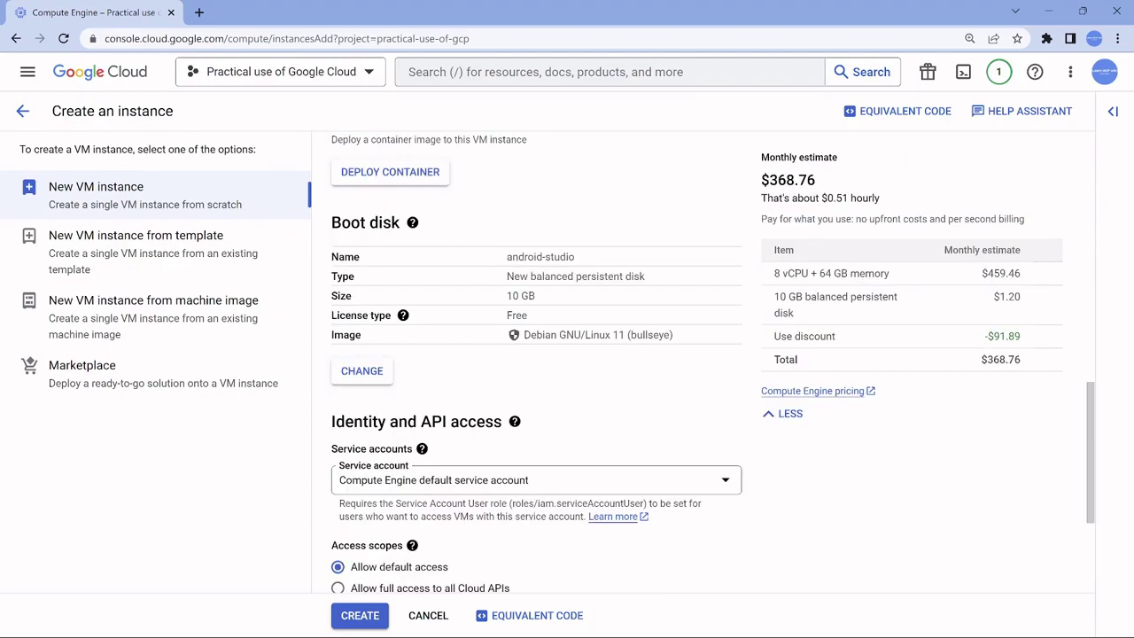
pyautogui.scroll(-3, 536, 354)
pyautogui.scroll(3, 536, 354)
# Change the boot disk image from Debian 11 to Ubuntu 22.10 x86/64
pyautogui.moveTo(523, 335); pyautogui.dragTo(673, 335)
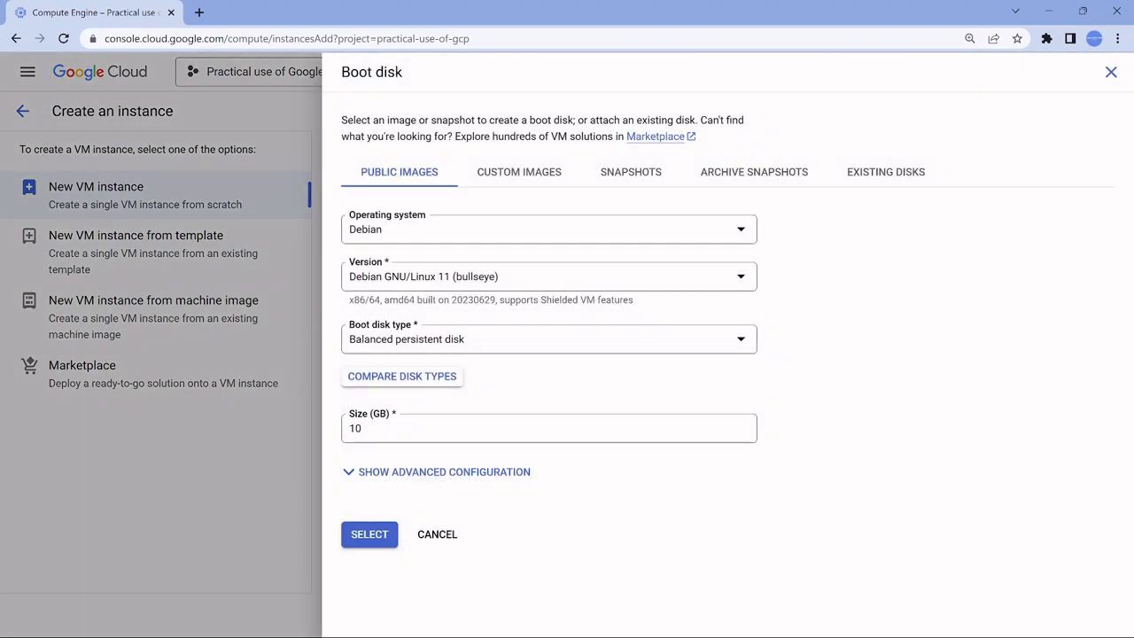
pyautogui.click(549, 229)
pyautogui.scroll(-5, 549, 363)
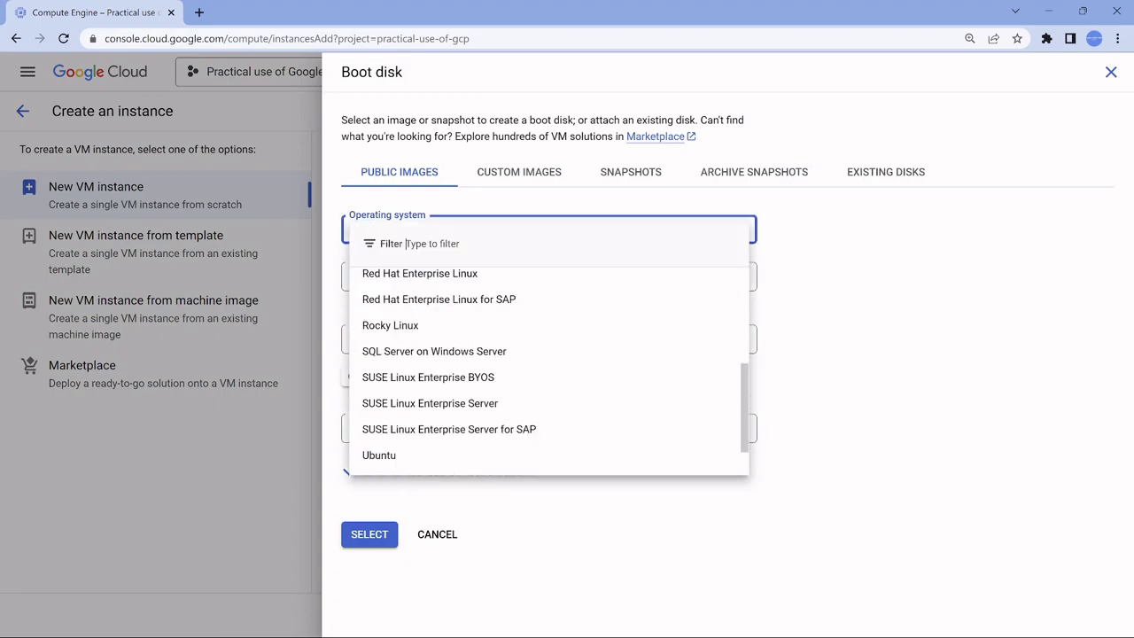
pyautogui.scroll(-2, 417, 373)
pyautogui.click(417, 401)
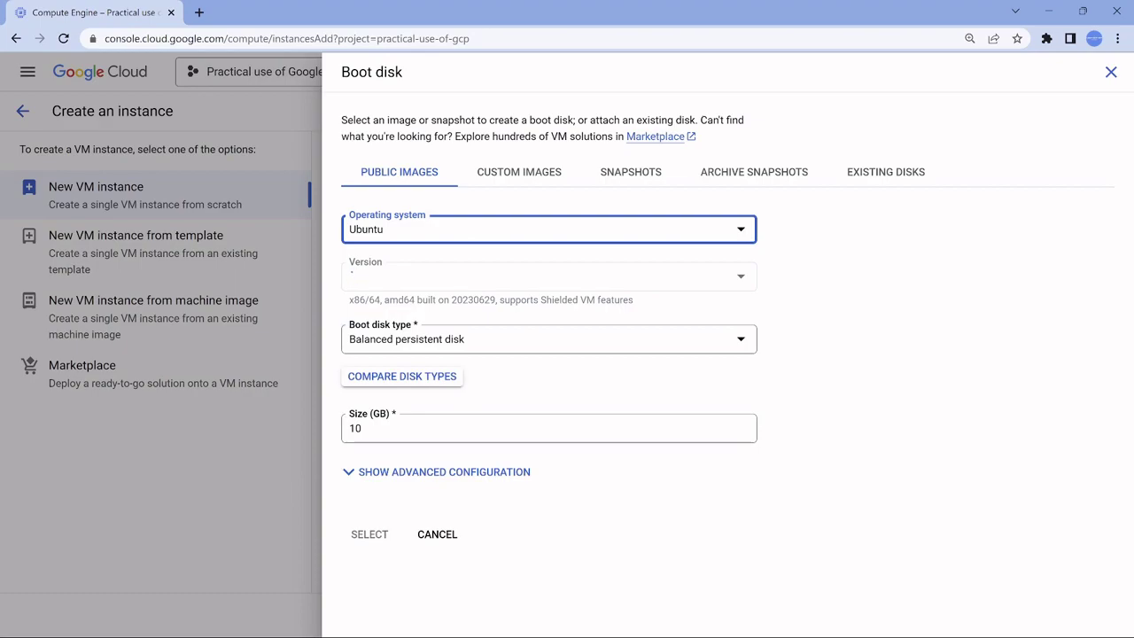
pyautogui.press('Tab')
pyautogui.press('Return')
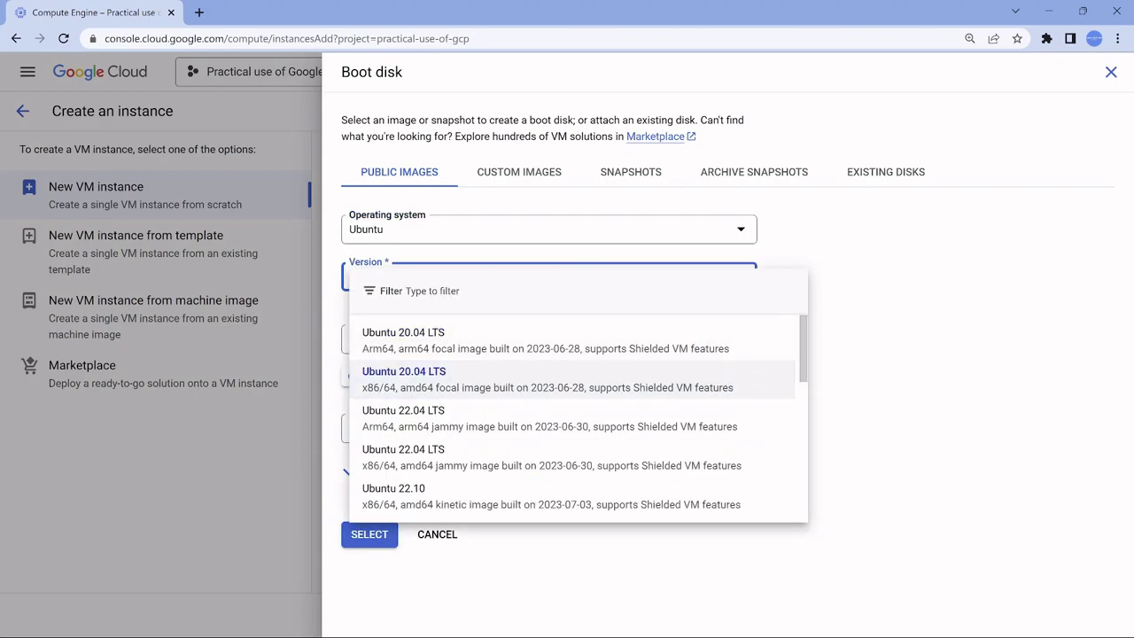
pyautogui.press('Down')
pyautogui.press('Down')
pyautogui.press('Down')
pyautogui.press('Down')
pyautogui.press('Up')
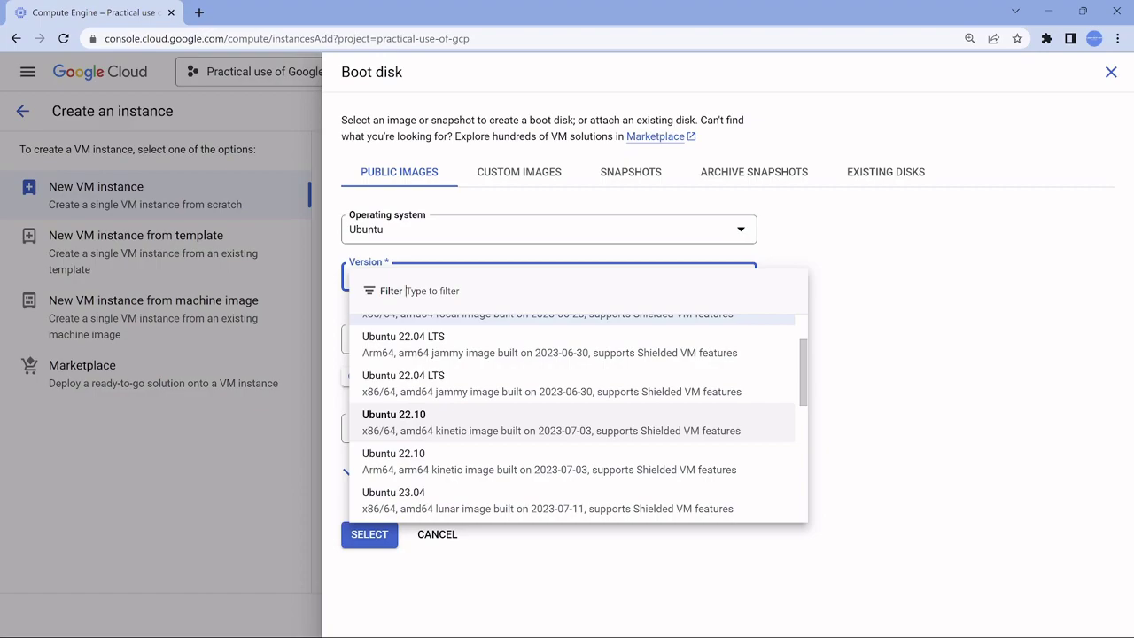
pyautogui.press('Return')
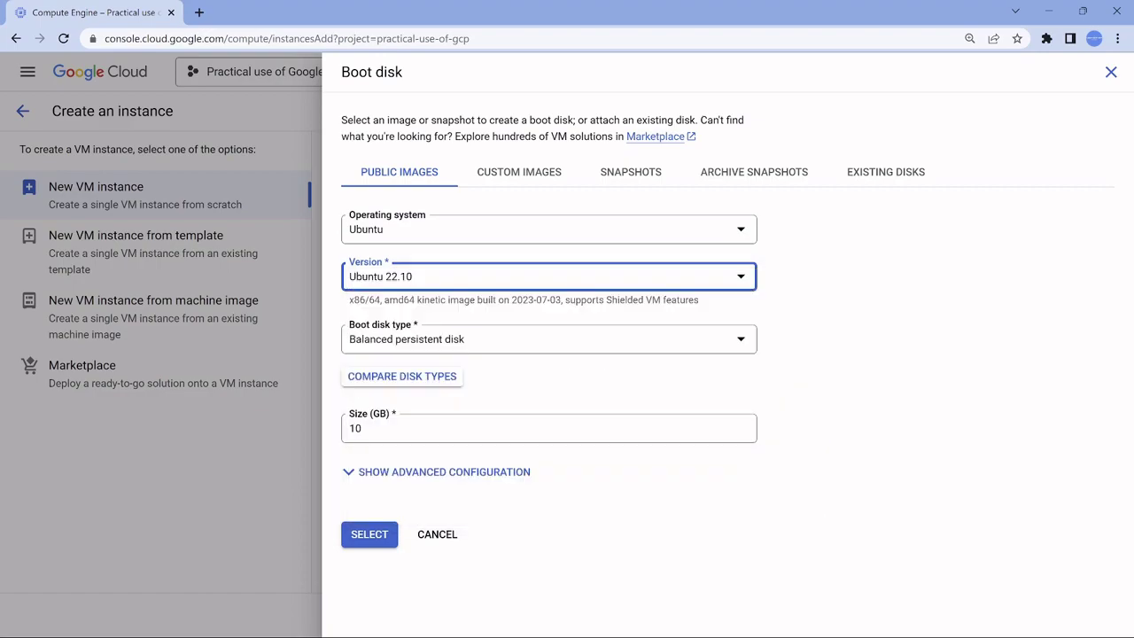
# Make the boot disk a 100 GB SSD persistent disk and confirm it
pyautogui.press('Tab')
pyautogui.press('Return')
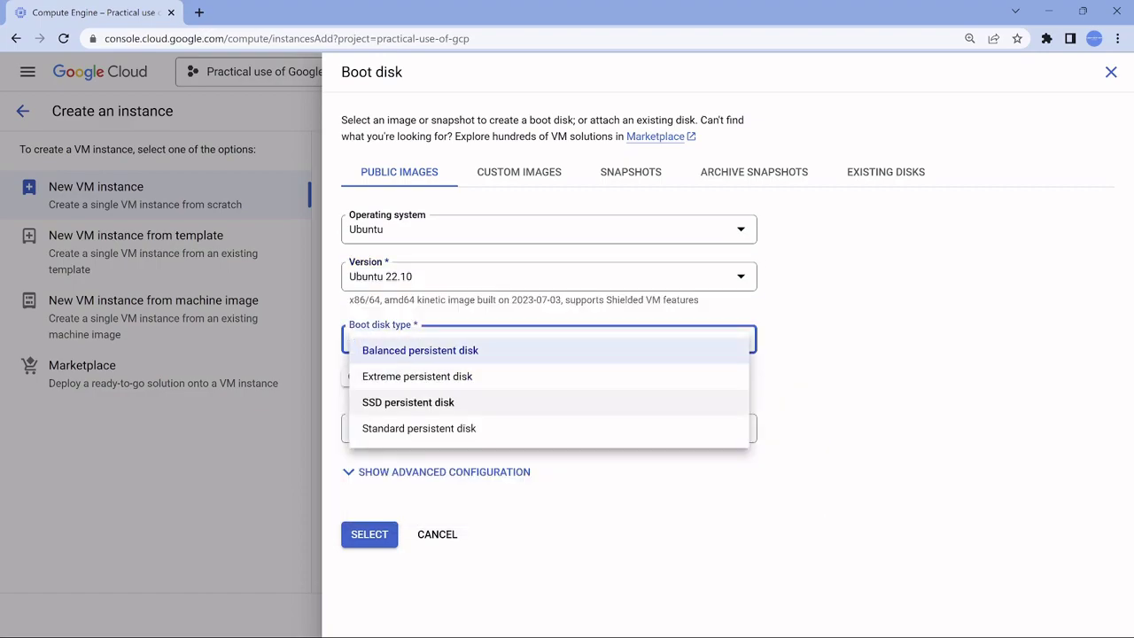
pyautogui.press('Return')
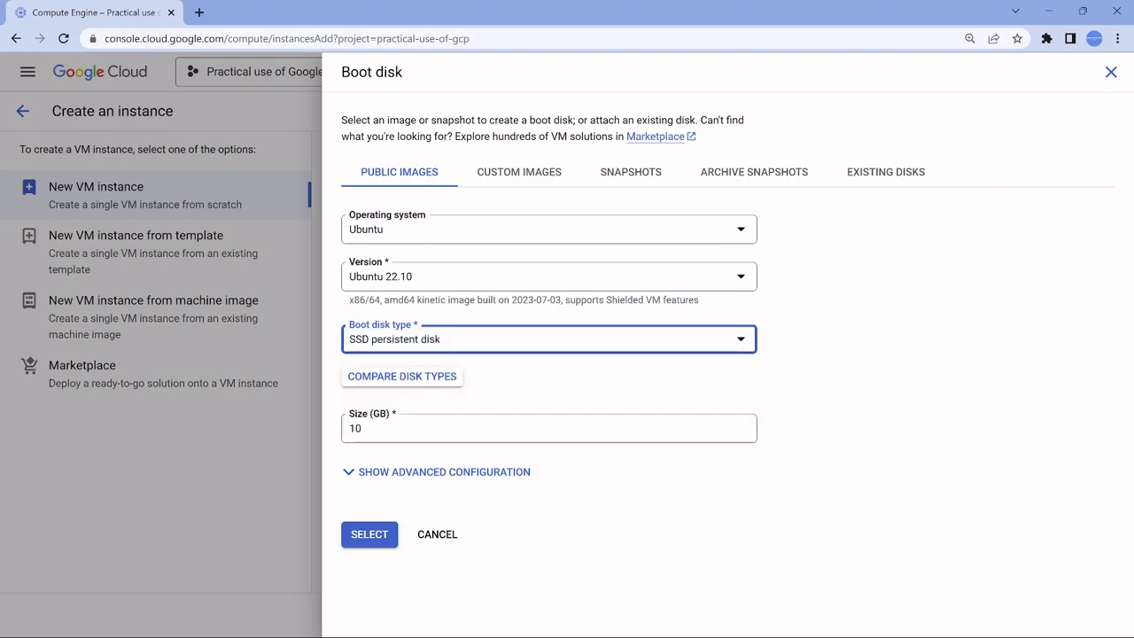
pyautogui.press('Tab')
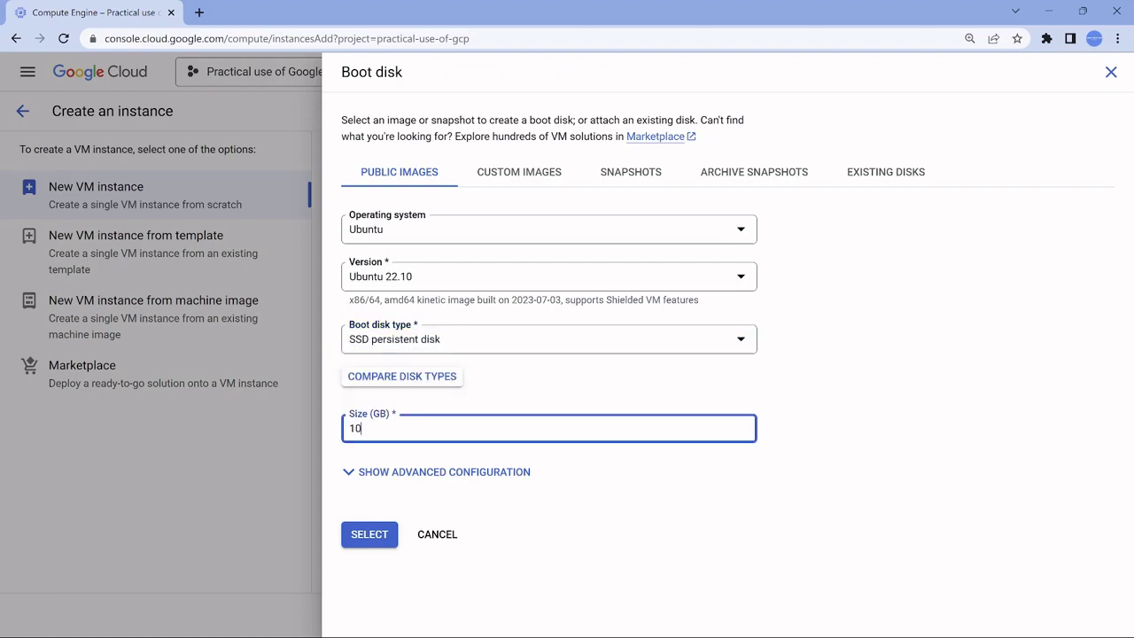
pyautogui.write('0')
pyautogui.press('Tab')
pyautogui.press('Return')
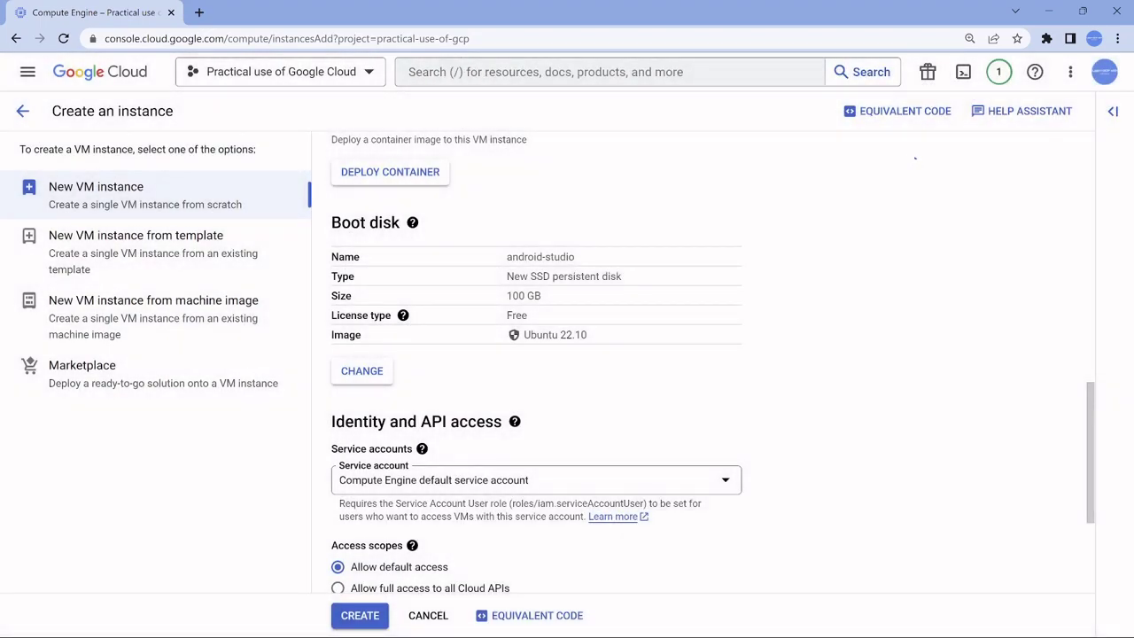
pyautogui.scroll(5, 536, 354)
pyautogui.scroll(4, 536, 354)
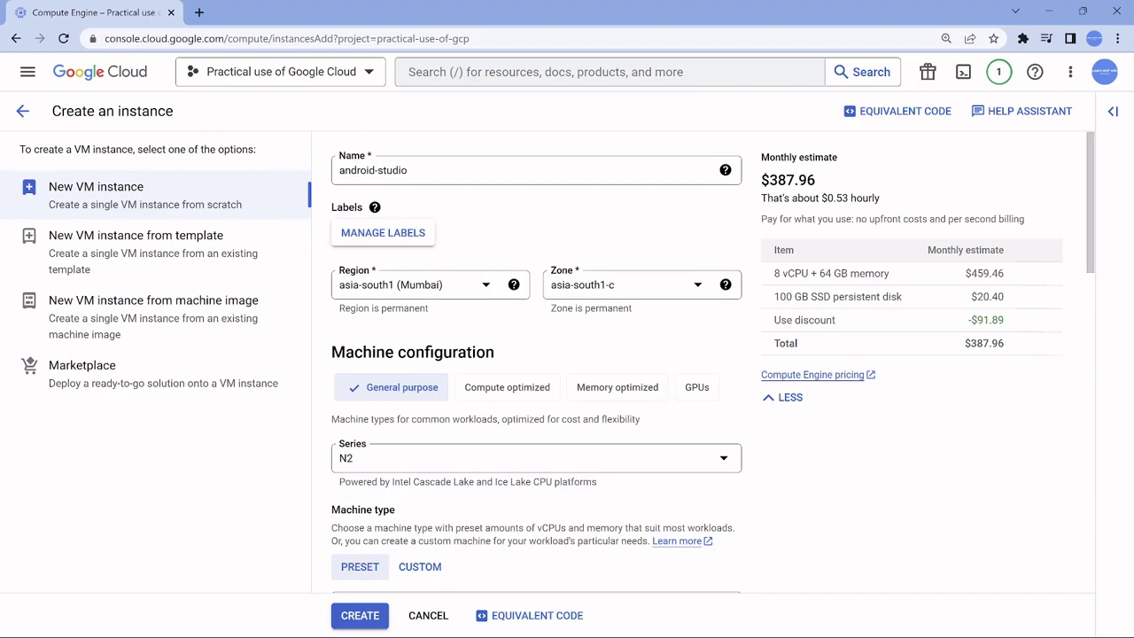
pyautogui.scroll(-1, 536, 372)
pyautogui.scroll(-1, 536, 372)
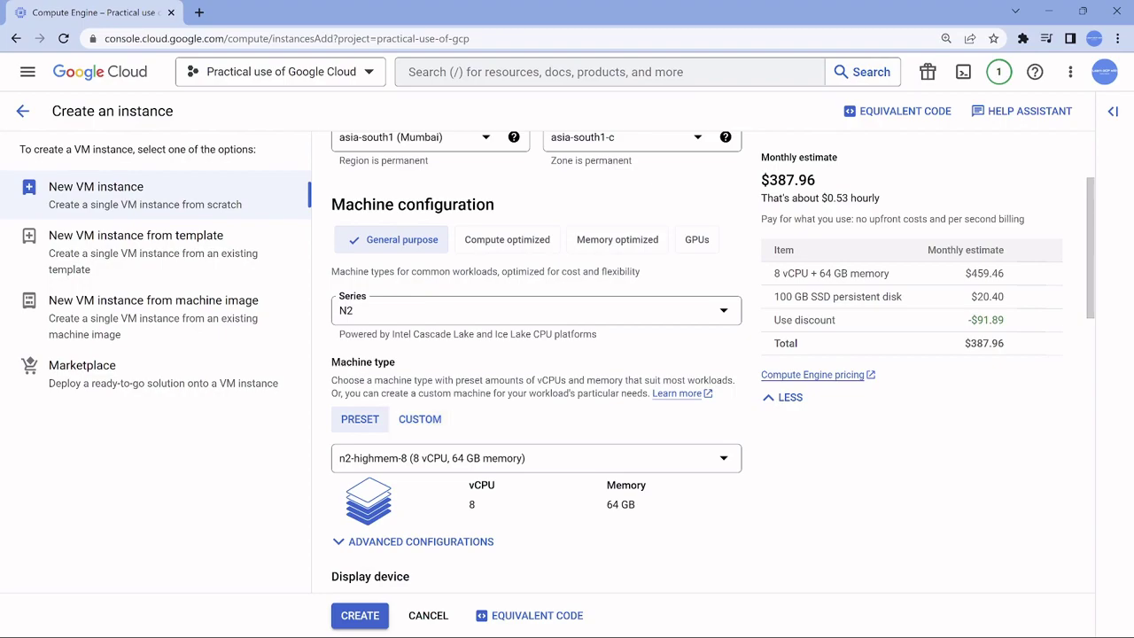
pyautogui.scroll(-1, 536, 372)
pyautogui.scroll(-1, 536, 372)
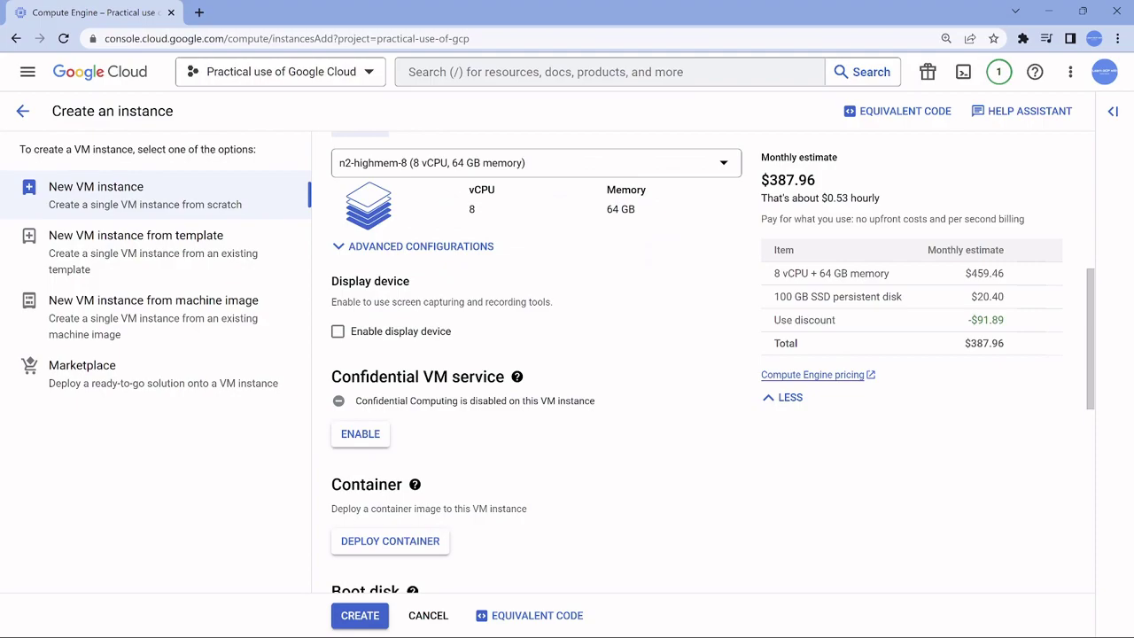
pyautogui.scroll(1, 536, 372)
pyautogui.scroll(2, 536, 372)
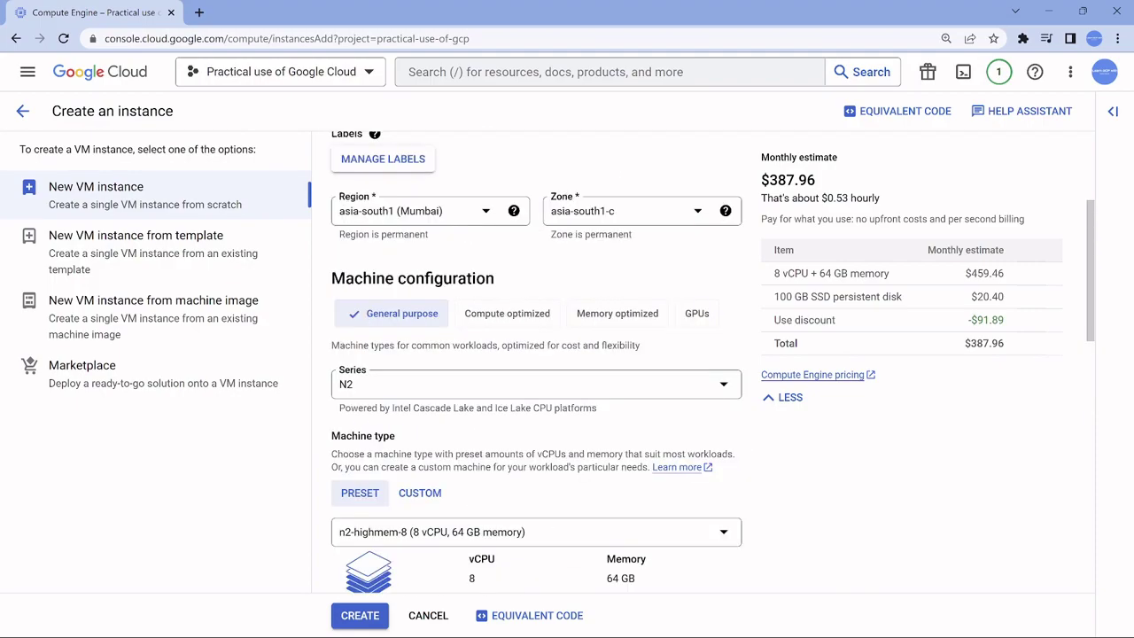
pyautogui.scroll(-2, 536, 372)
pyautogui.scroll(-1, 536, 372)
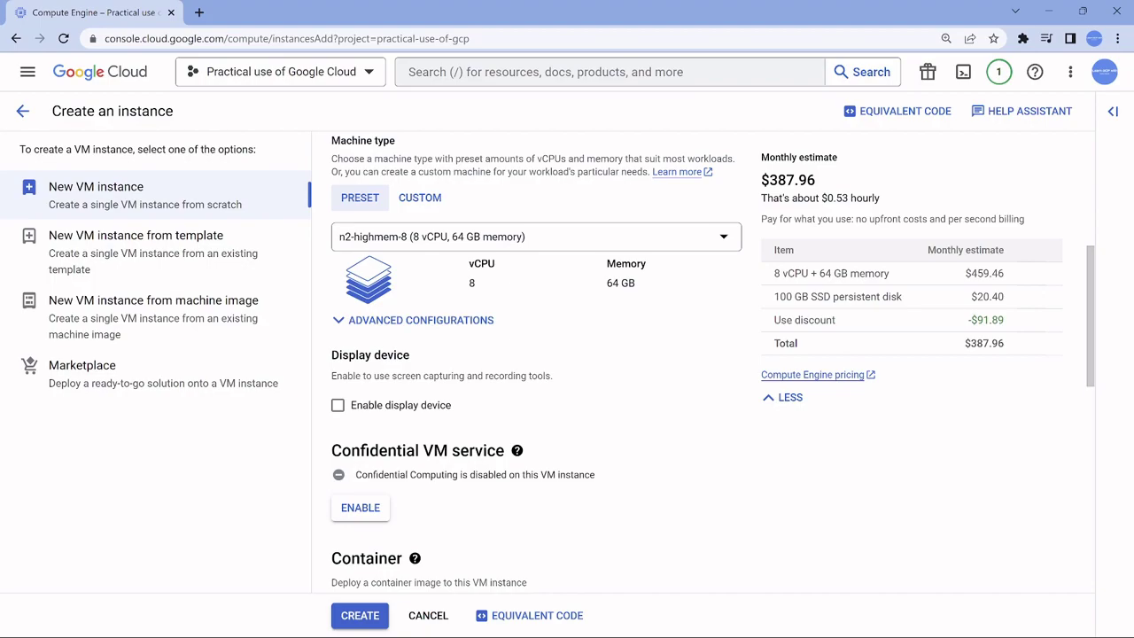
pyautogui.scroll(-1, 536, 372)
pyautogui.scroll(-1, 536, 372)
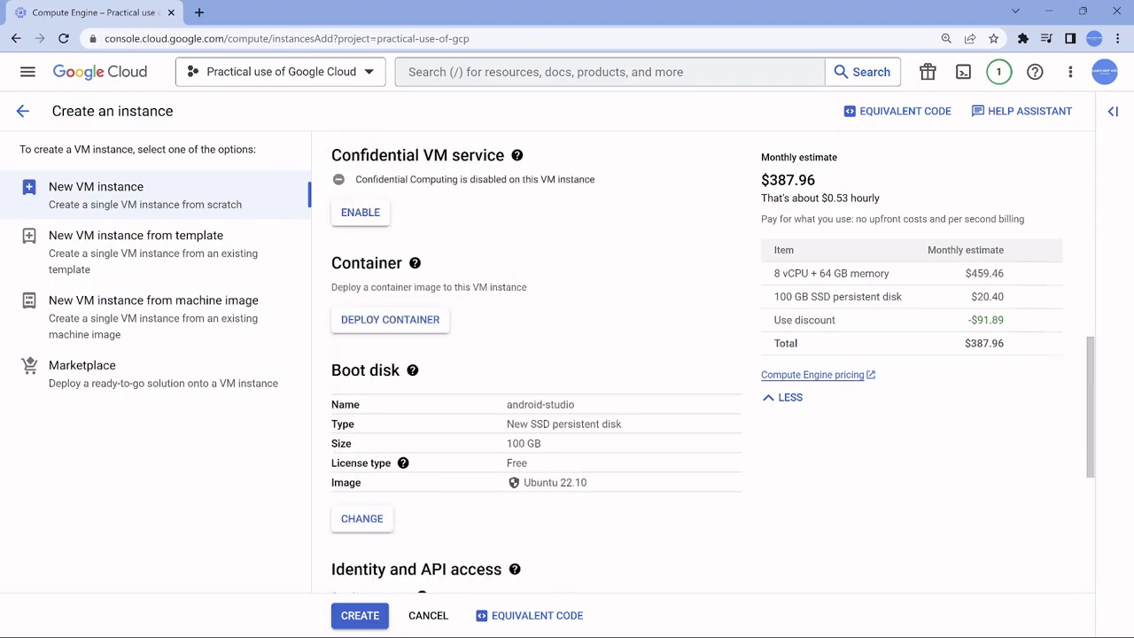
pyautogui.scroll(-1, 536, 373)
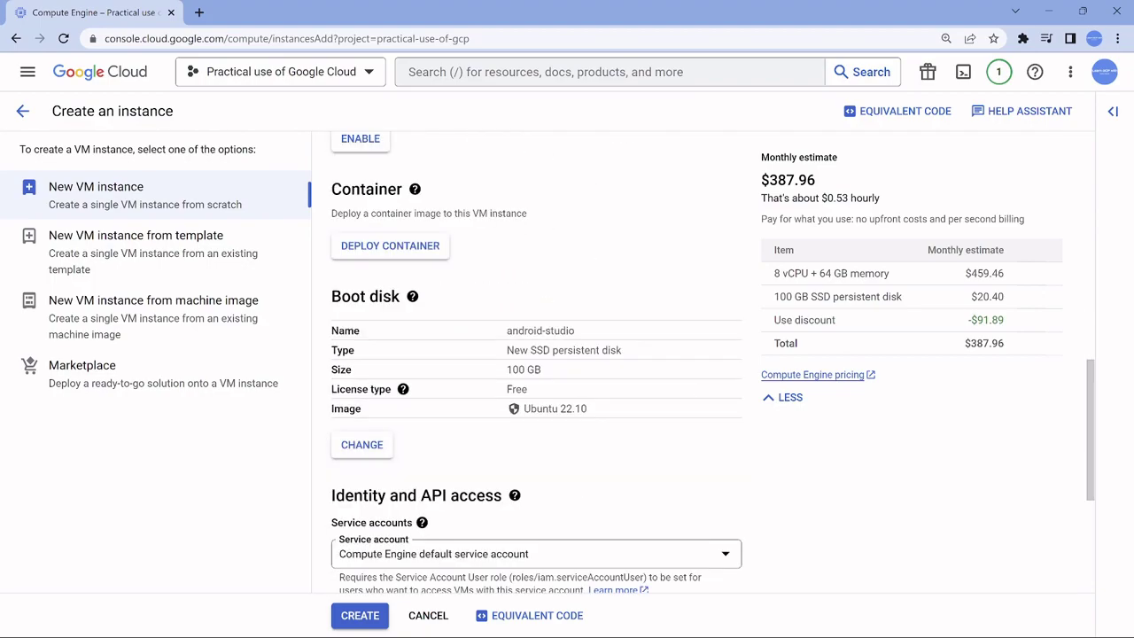
pyautogui.scroll(-3, 536, 372)
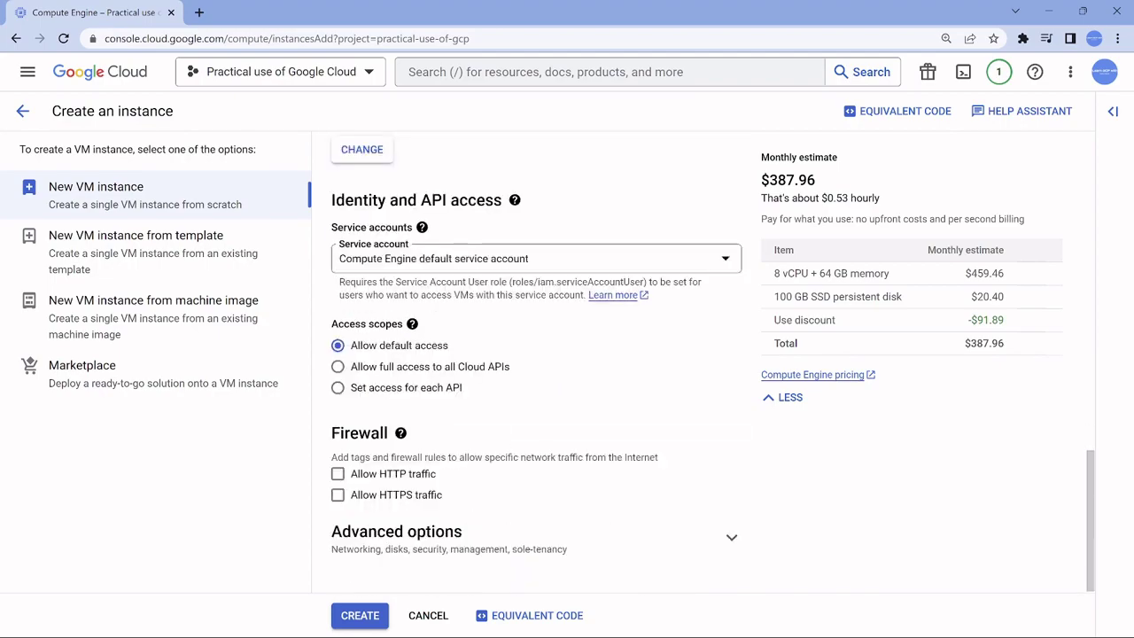
# From the monthly estimate, calculate 459 ÷ 30 ÷ 24 × 2 = 1.275, then close Calculator
pyautogui.moveTo(965, 343); pyautogui.dragTo(1004, 342)
pyautogui.moveTo(928, 250); pyautogui.dragTo(1003, 250)
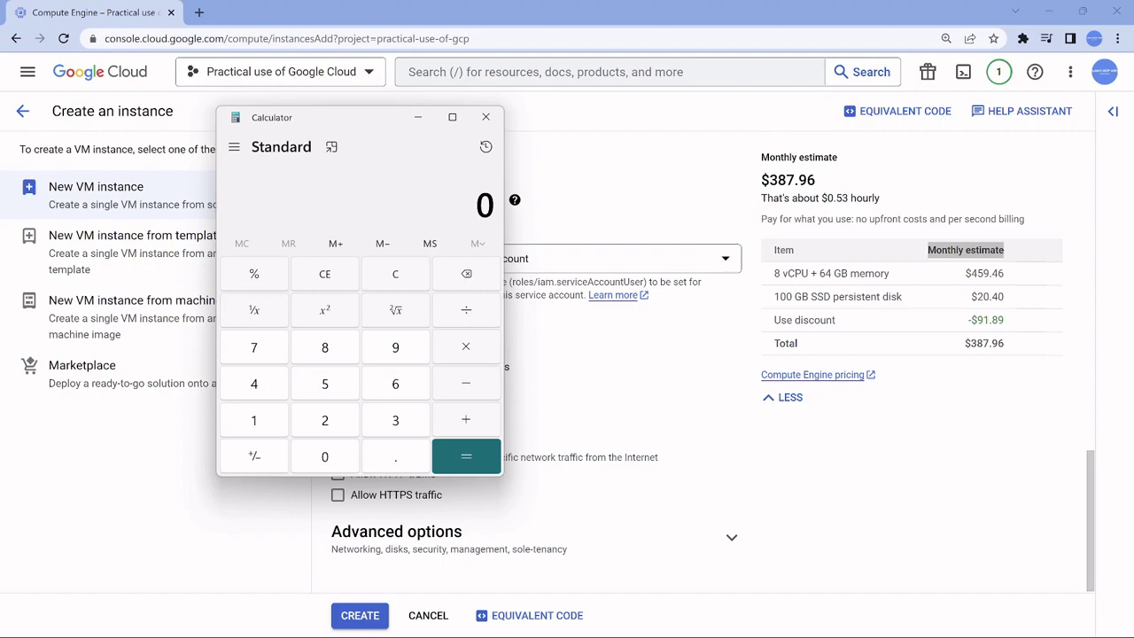
pyautogui.write('4')
pyautogui.write('59')
pyautogui.write('/')
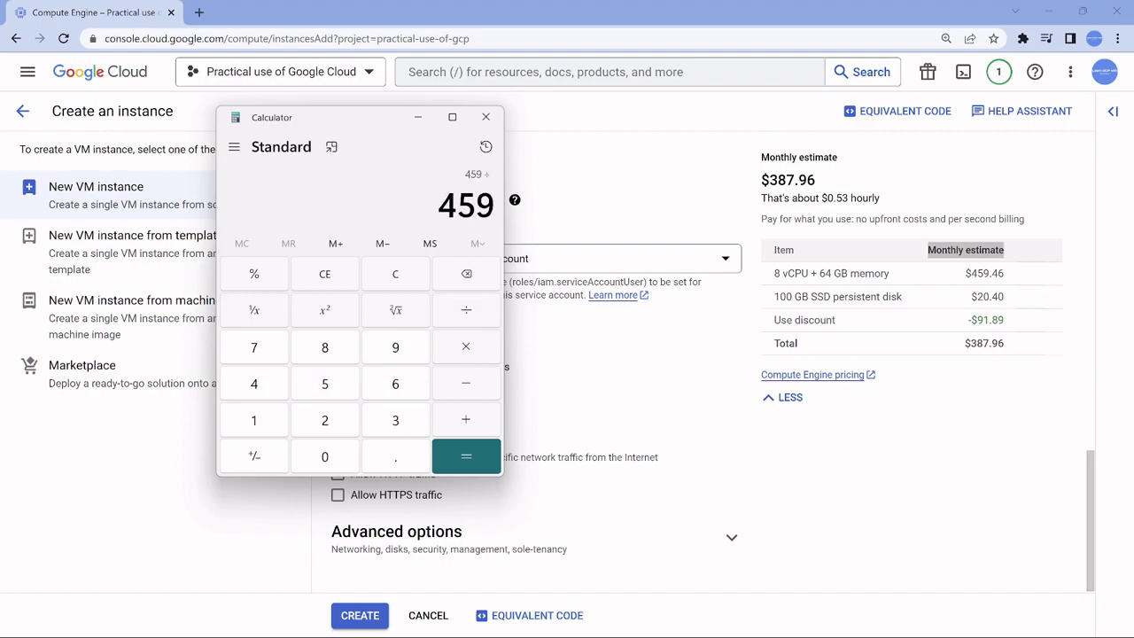
pyautogui.write('30')
pyautogui.press('Return')
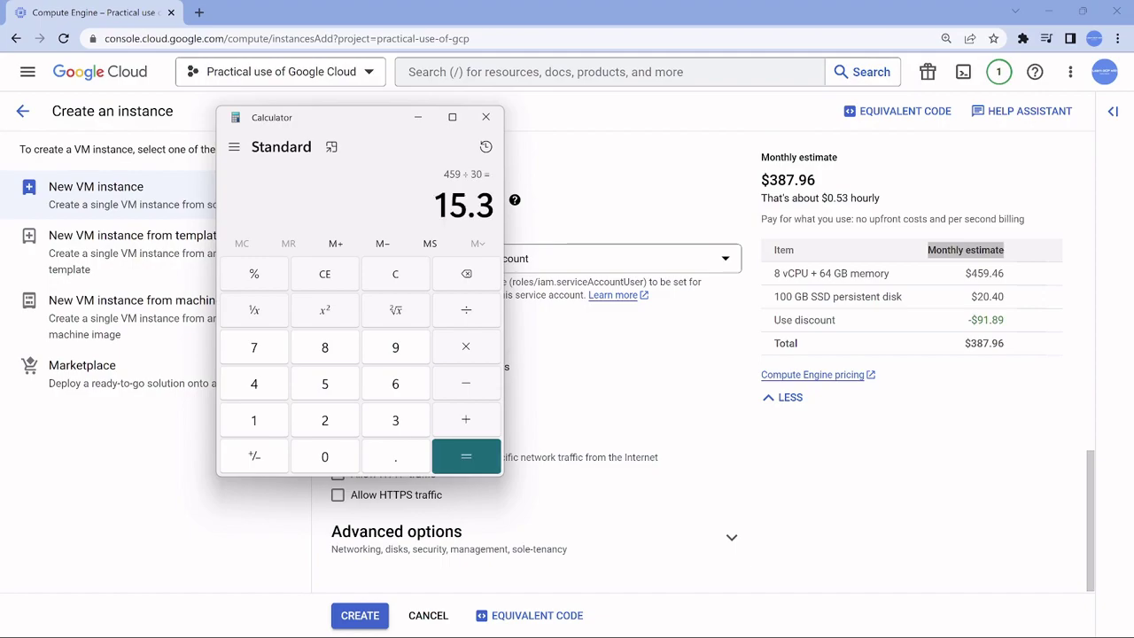
pyautogui.write('/')
pyautogui.write('2')
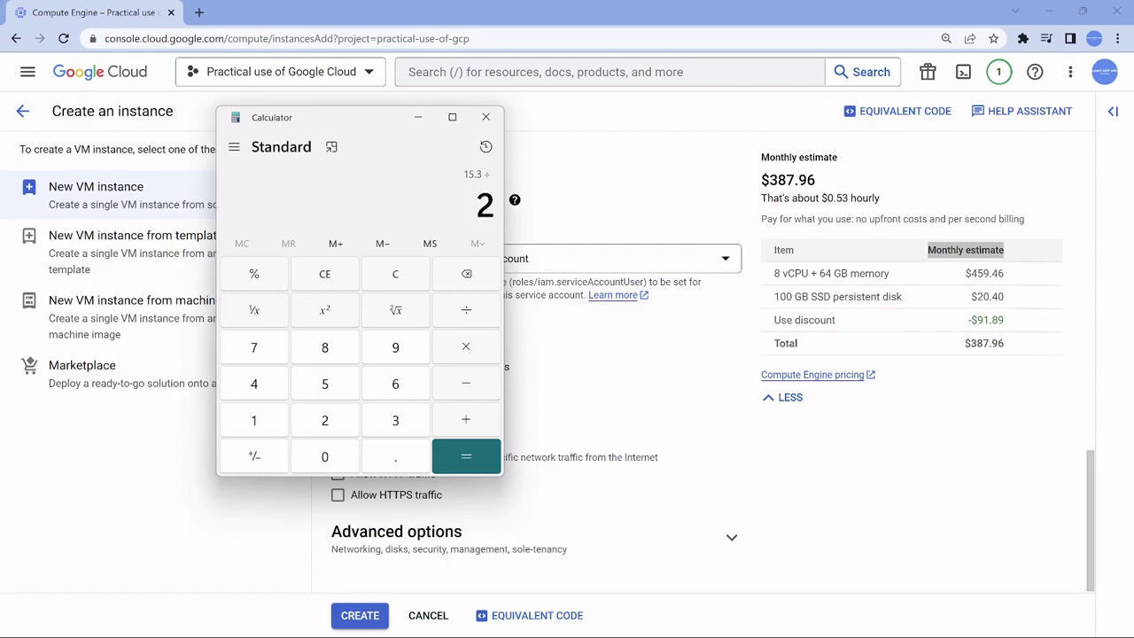
pyautogui.write('4')
pyautogui.press('Return')
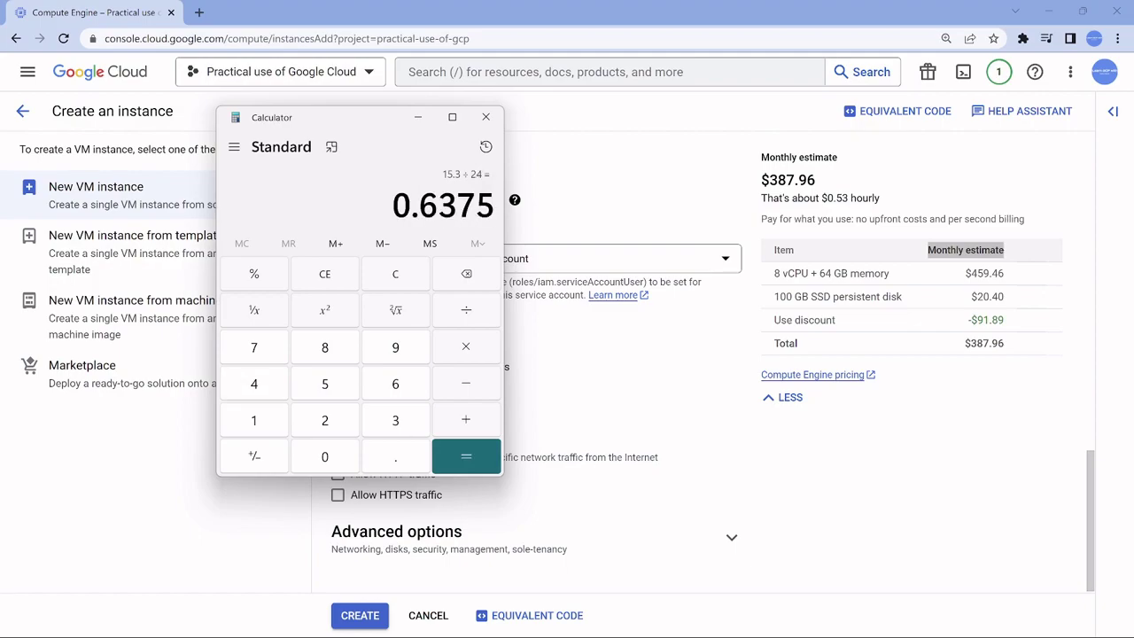
pyautogui.write('*2')
pyautogui.press('Return')
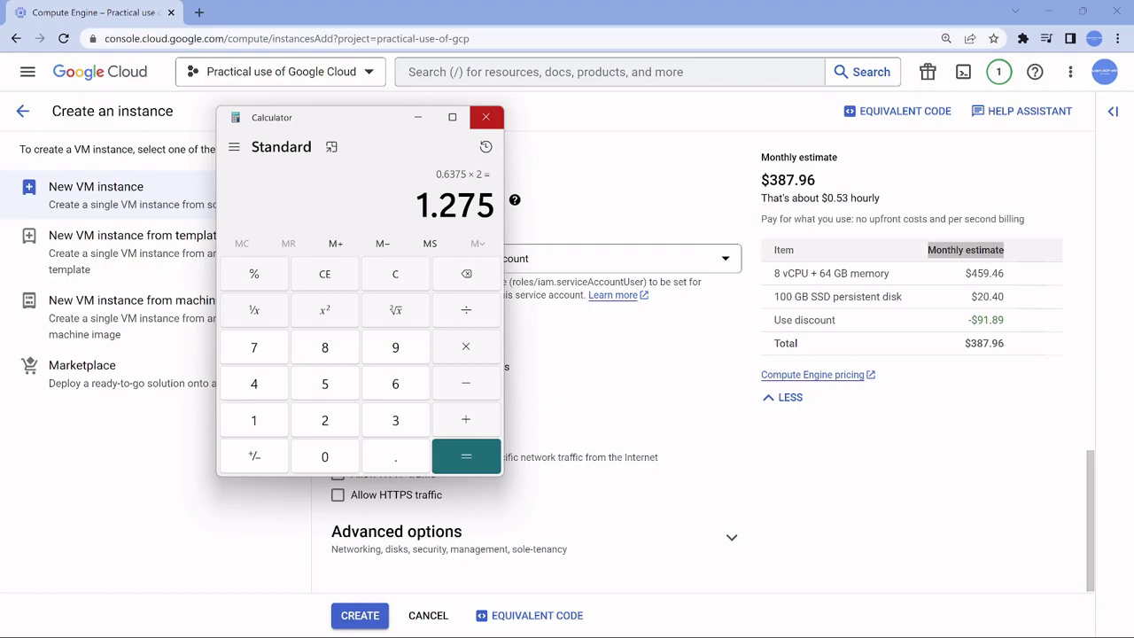
pyautogui.click(486, 117)
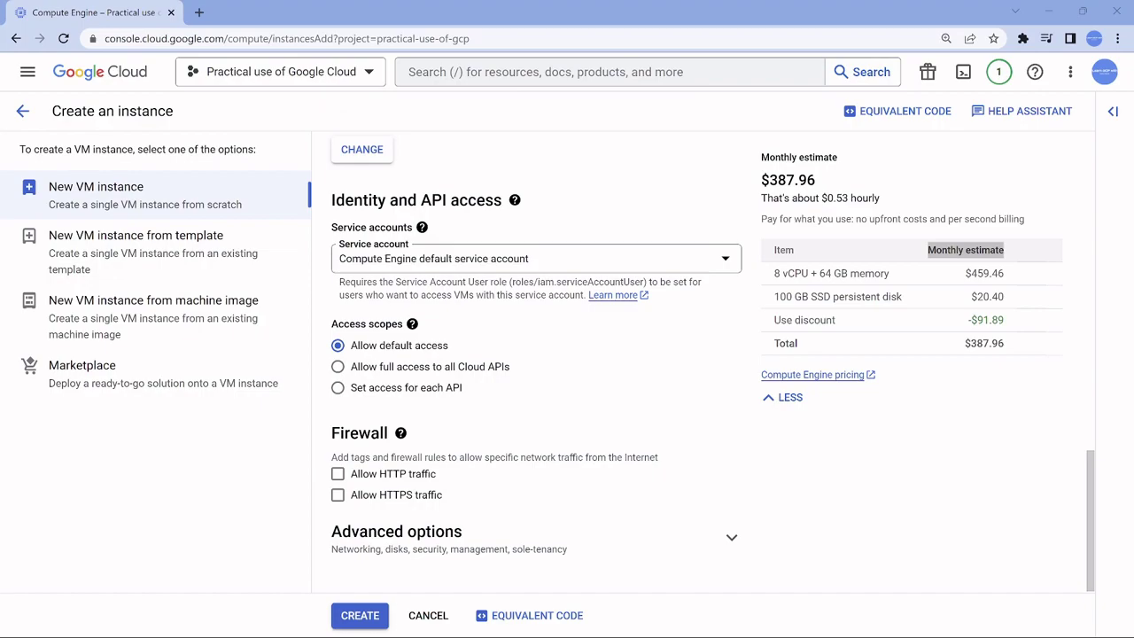
# Create the android-studio VM and refresh the list until it shows running with IP 10.160.0.2
pyautogui.click(360, 614)
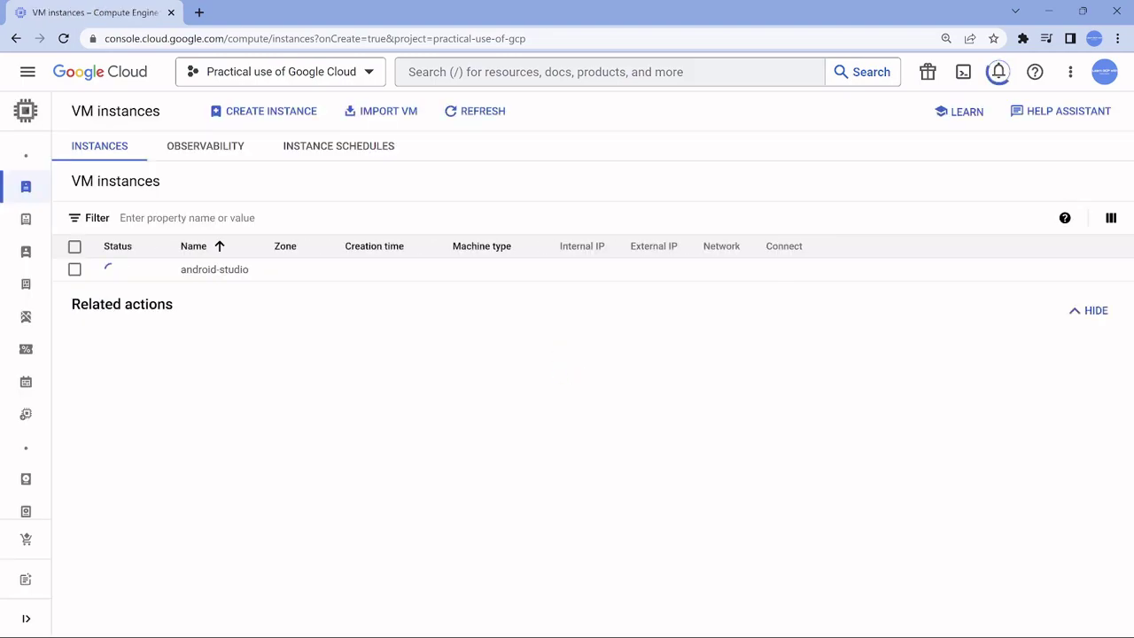
pyautogui.click(475, 111)
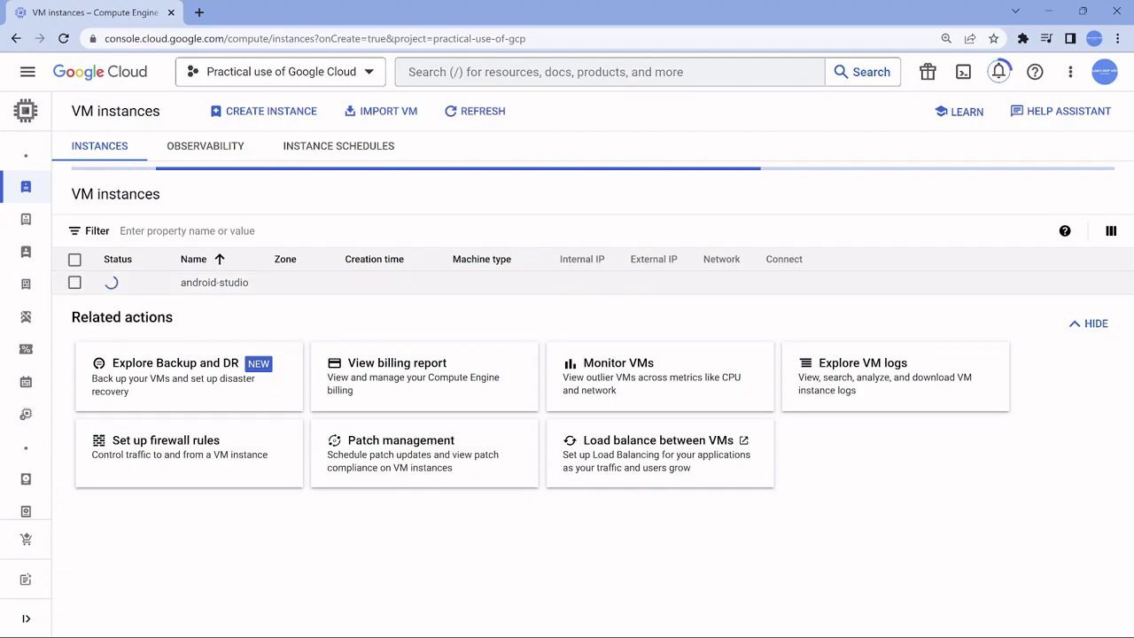
pyautogui.click(1088, 311)
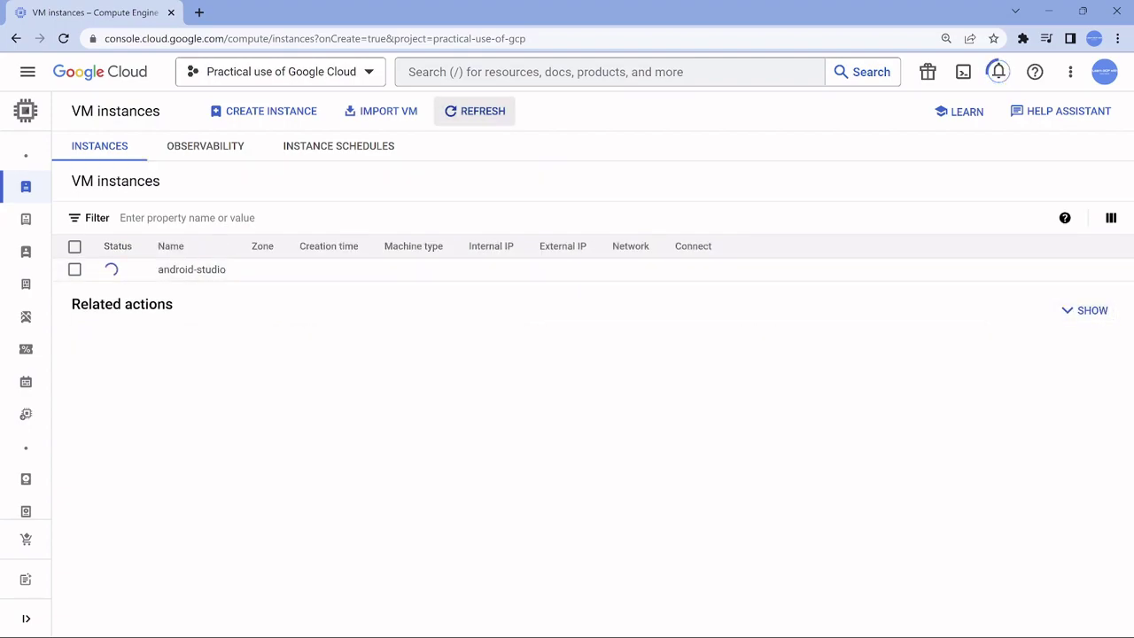
pyautogui.click(475, 110)
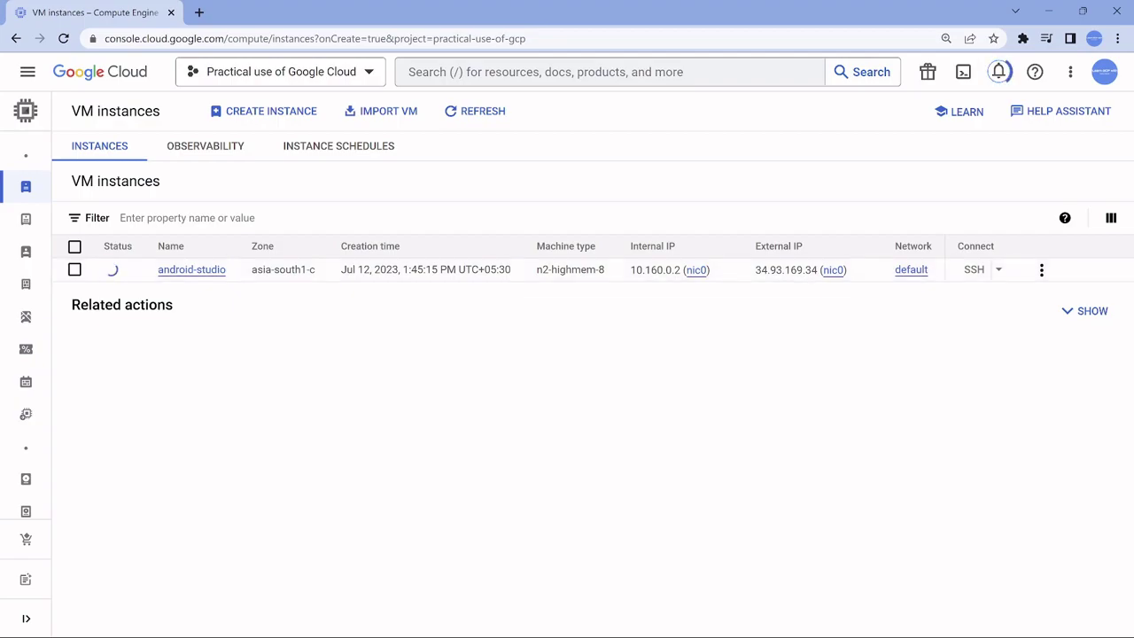
pyautogui.click(475, 111)
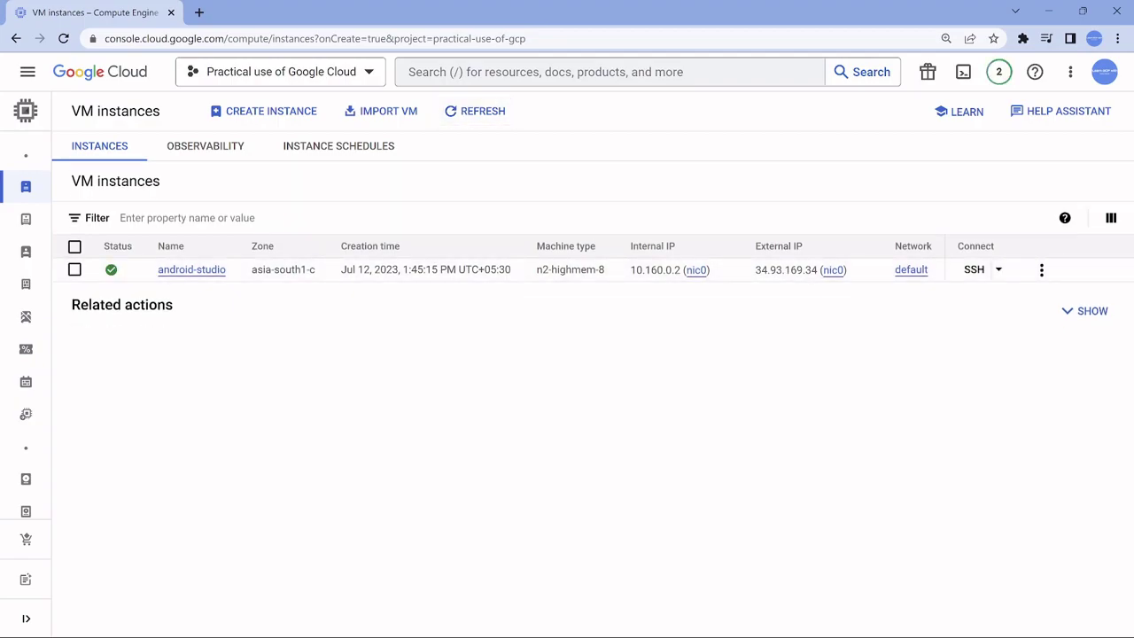
# Open a maximized SSH session to android-studio, then return to the console and open a new tab
pyautogui.click(1014, 269)
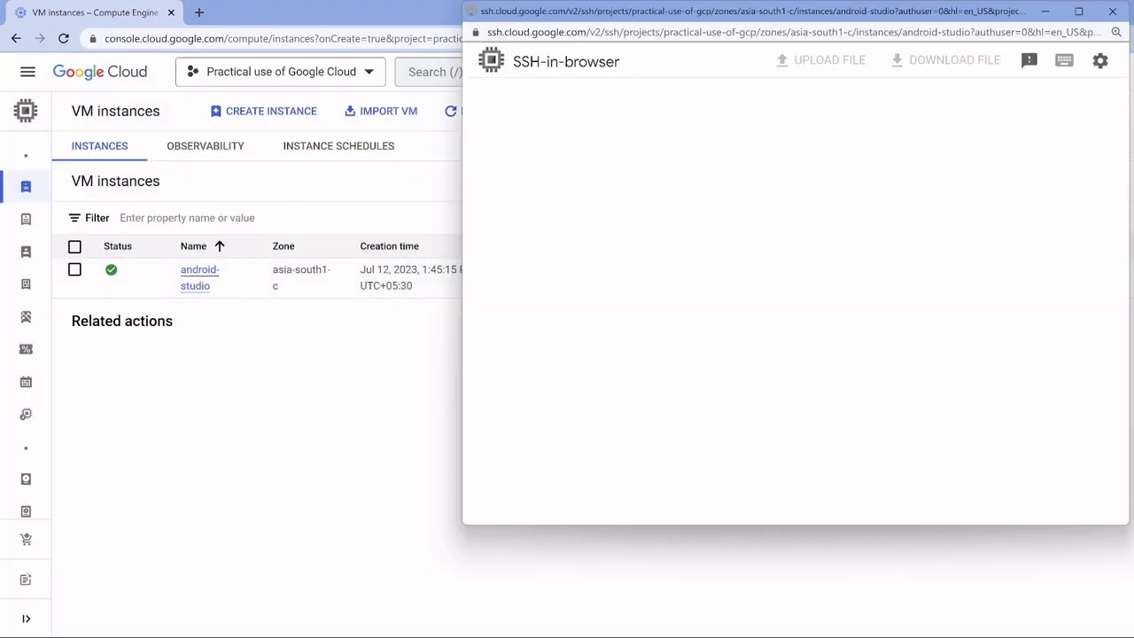
pyautogui.press('super+Up')
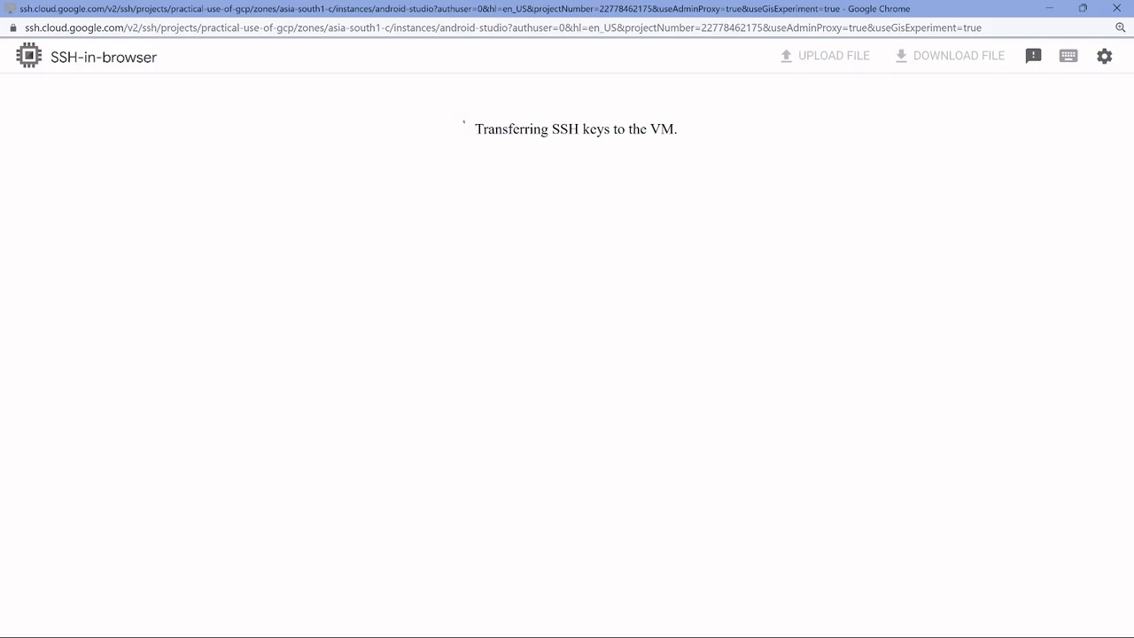
pyautogui.click(1048, 8)
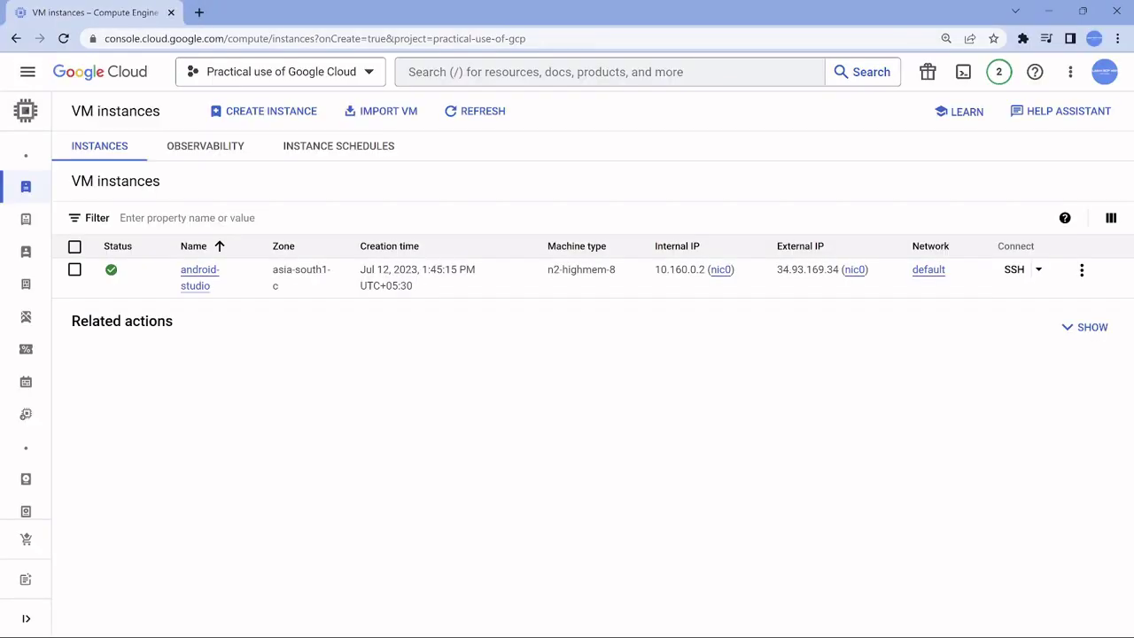
pyautogui.click(198, 12)
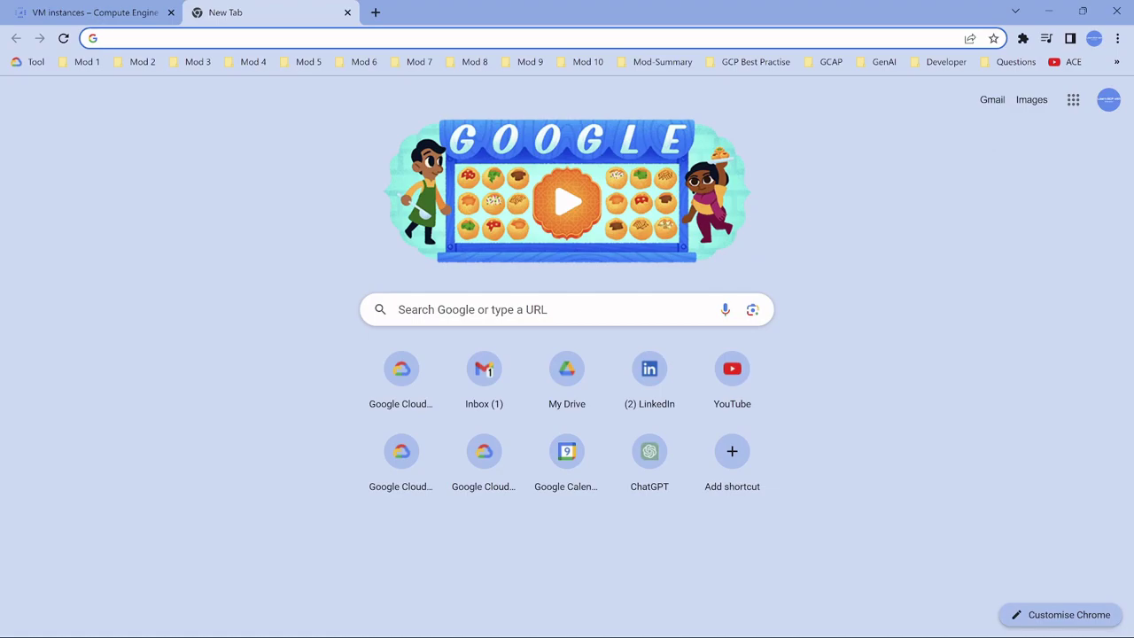
# Open the GCP learning YouTube channel and search it for 'ubuntu'
pyautogui.write('y')
pyautogui.press('Return')
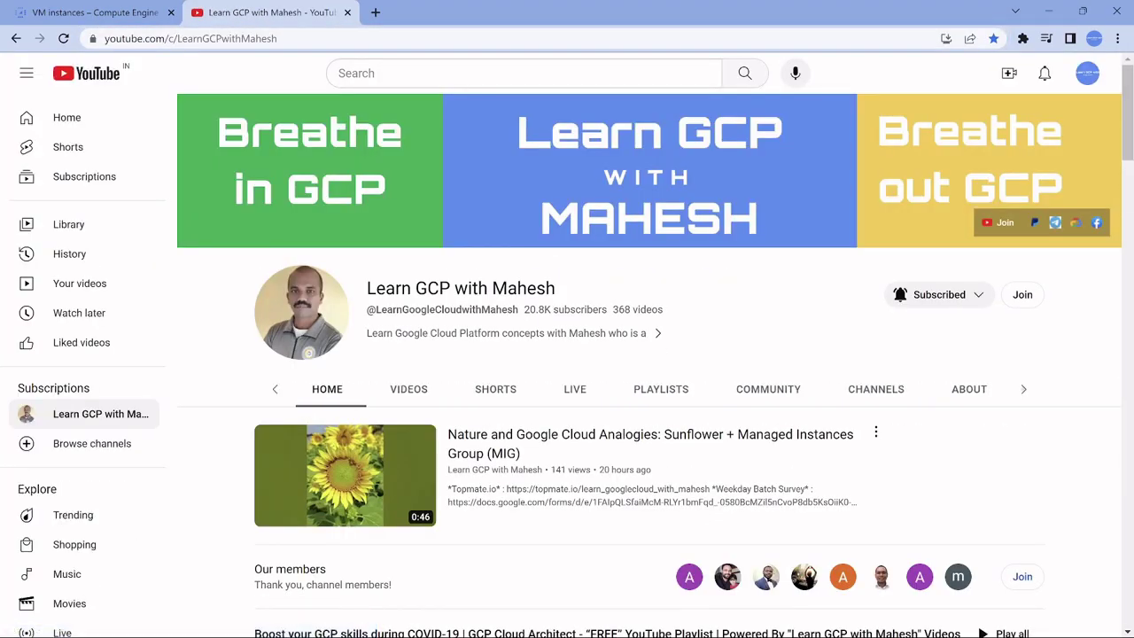
pyautogui.click(1023, 389)
pyautogui.click(871, 389)
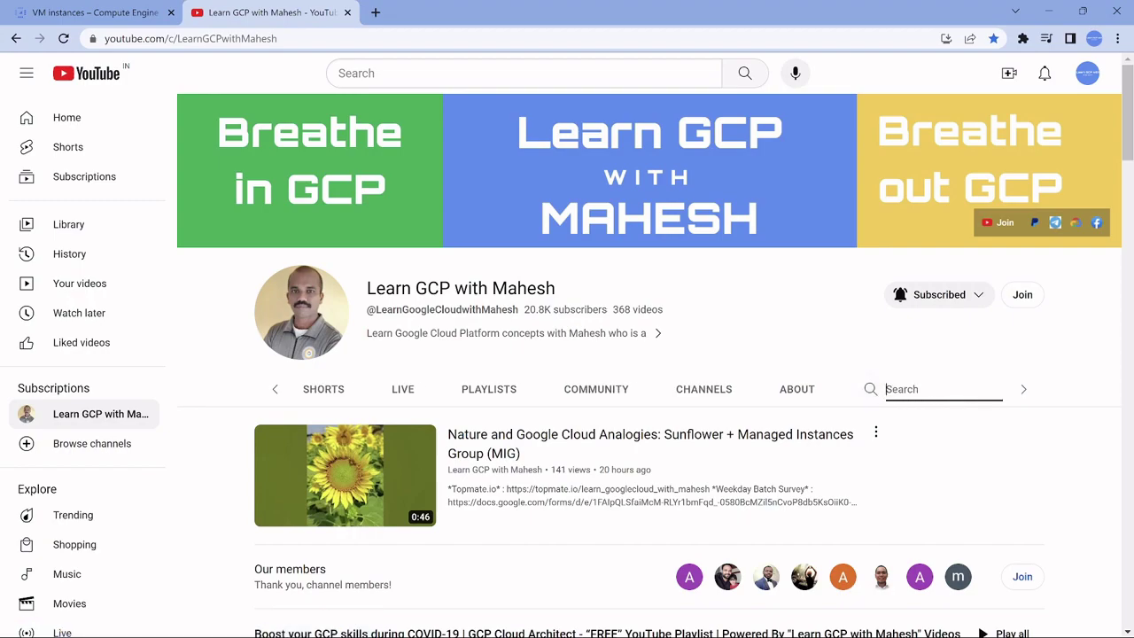
pyautogui.write('ubuntu')
pyautogui.write('n')
pyautogui.press('Return')
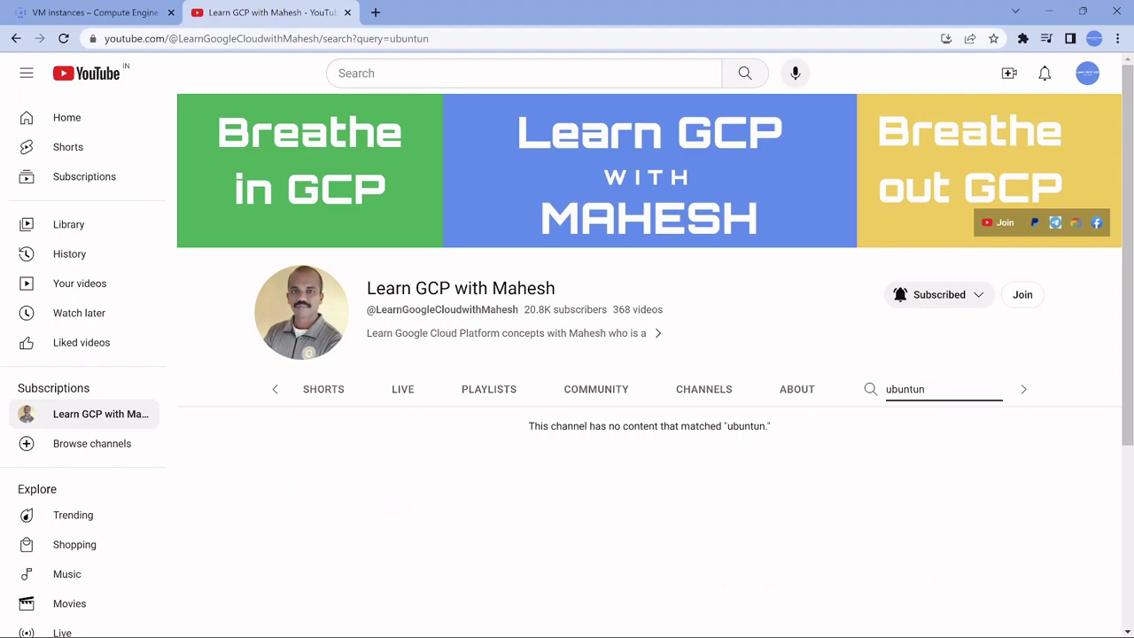
pyautogui.press('BackSpace')
pyautogui.press('Return')
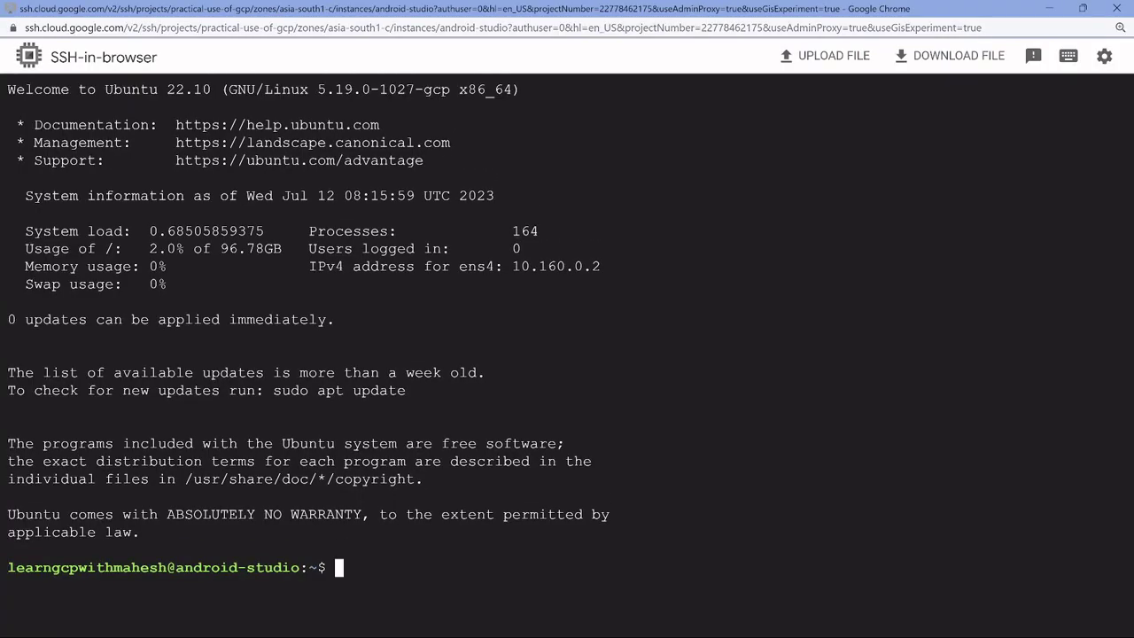
# Run 'time sudo apt update' in a cleared terminal, then clear the screen again
pyautogui.hotkey('ctrl', 'l')
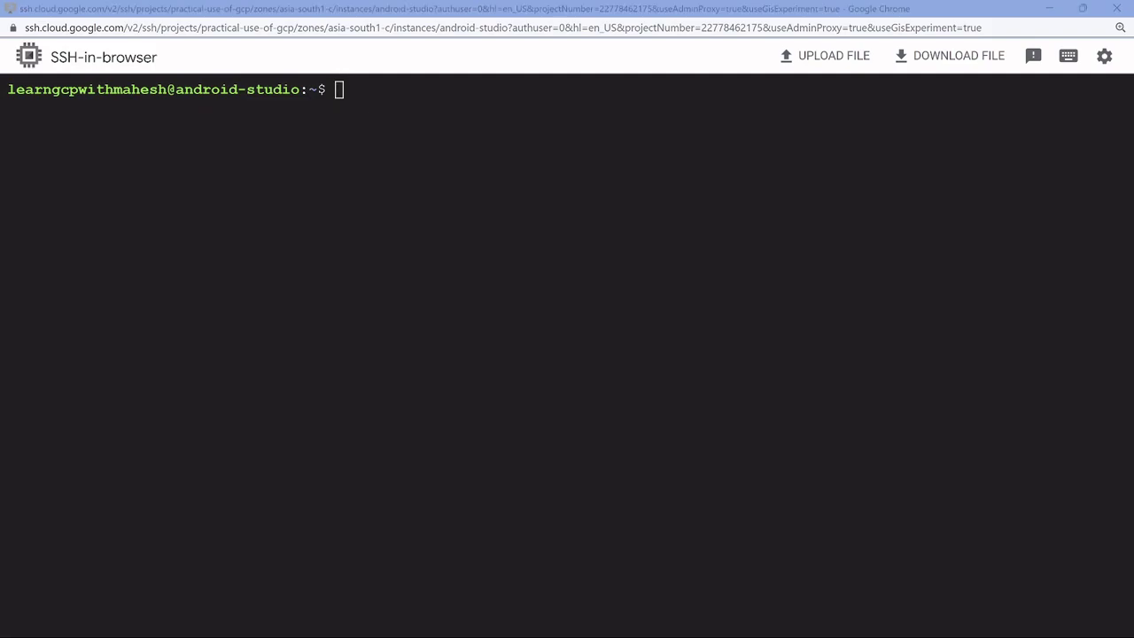
pyautogui.write('time sudo apt update')
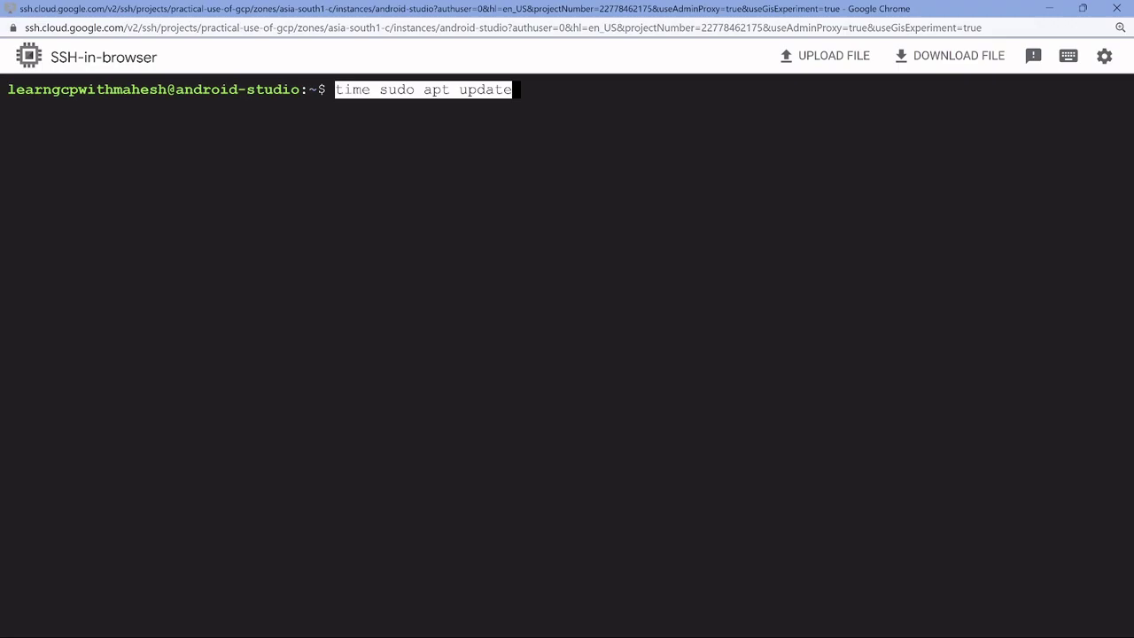
pyautogui.press('Return')
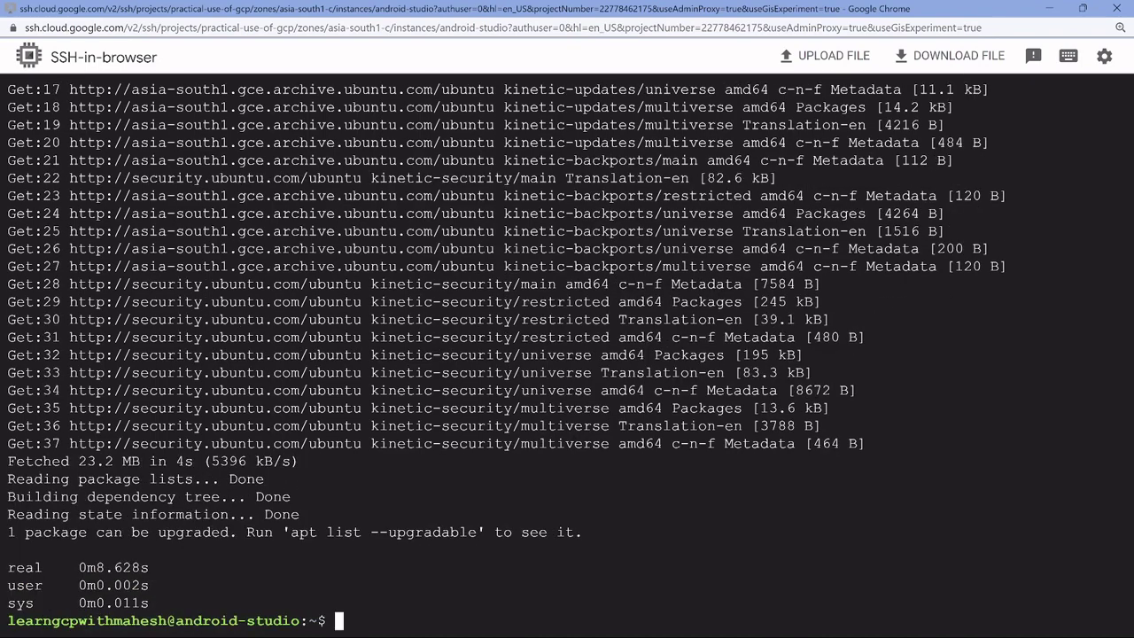
pyautogui.hotkey('ctrl', 'l')
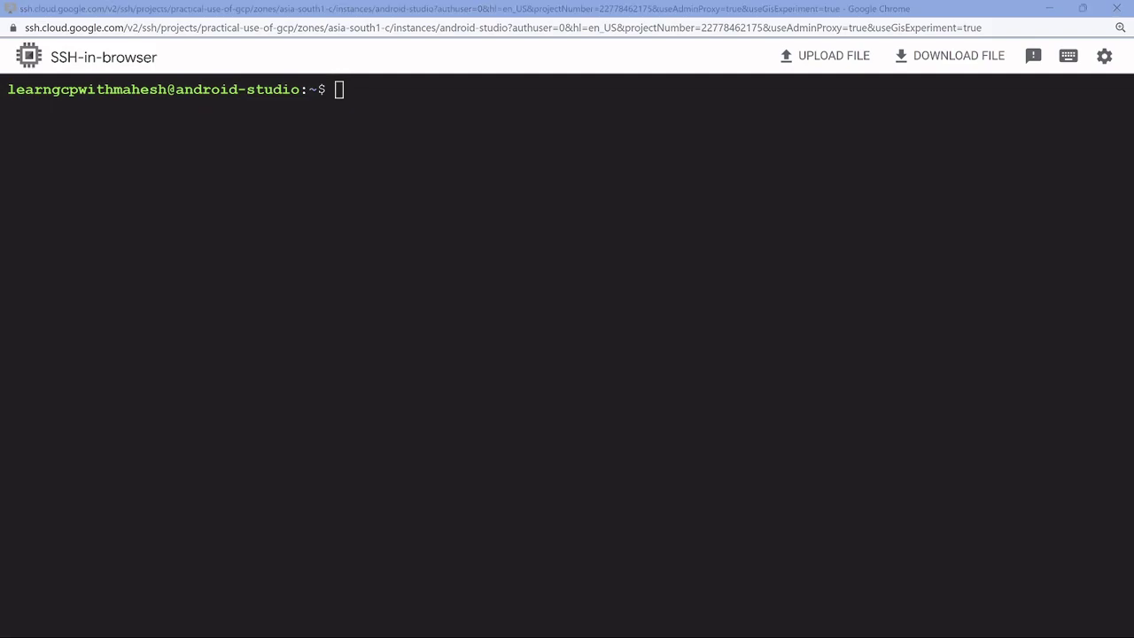
# Install xrdp on the VM with 'time sudo apt install -y xrdp'
pyautogui.write('time sudo apt install -y xrdp')
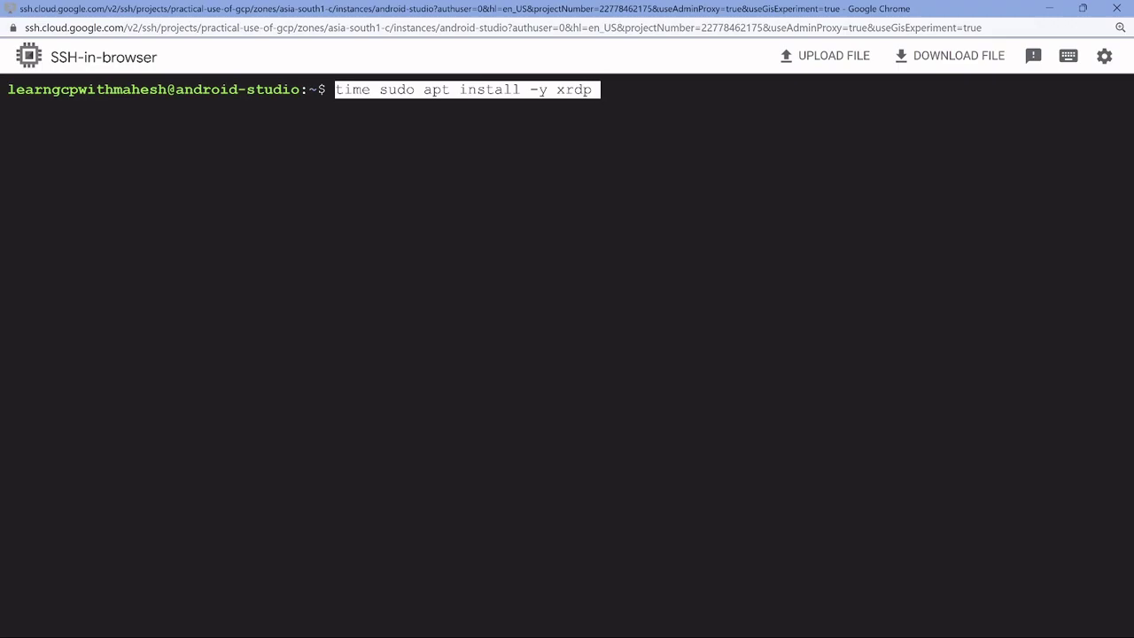
pyautogui.press('Return')
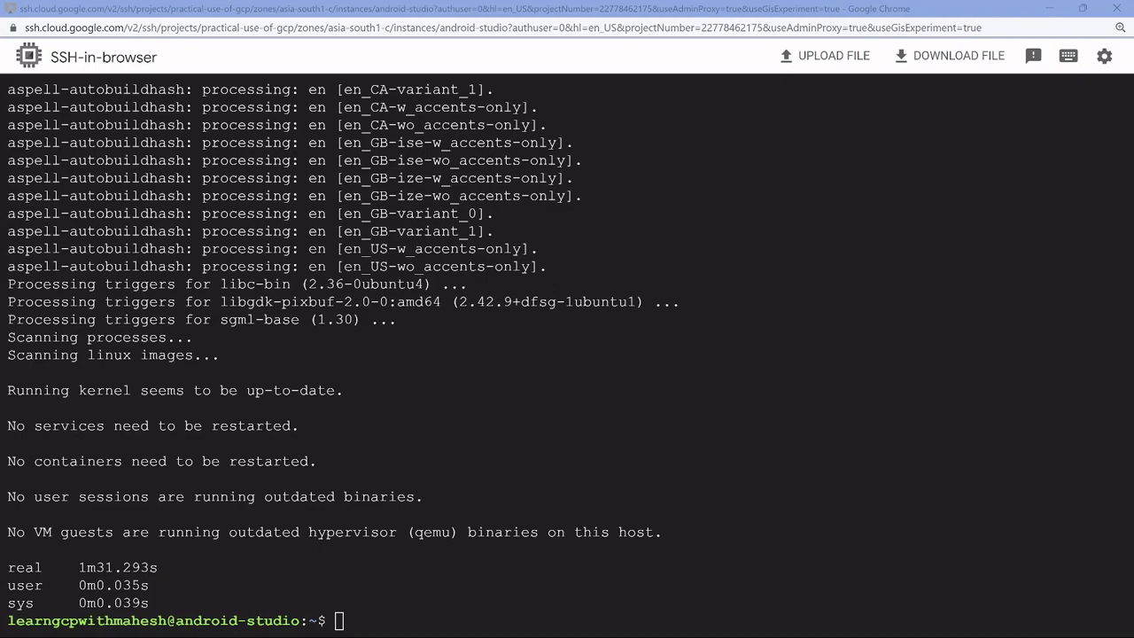
# Install XFCE4 with 'time sudo apt install -y xfce4', then stage 'time sudo service xrdp restart'
pyautogui.hotkey('ctrl', 'l')
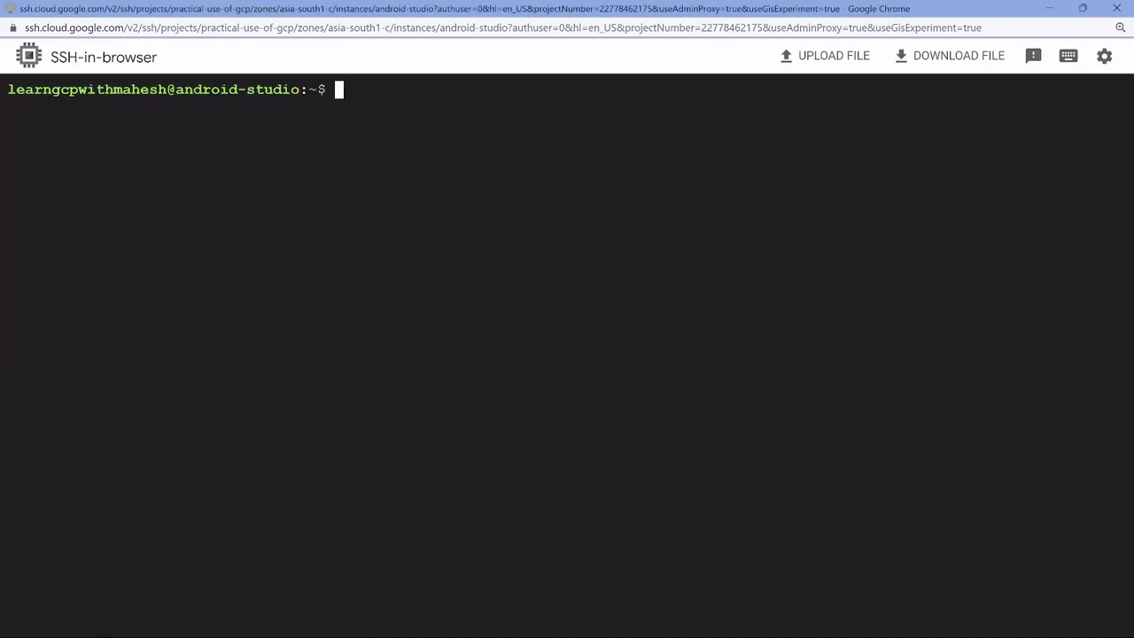
pyautogui.write('time sudo apt install -y xfce4')
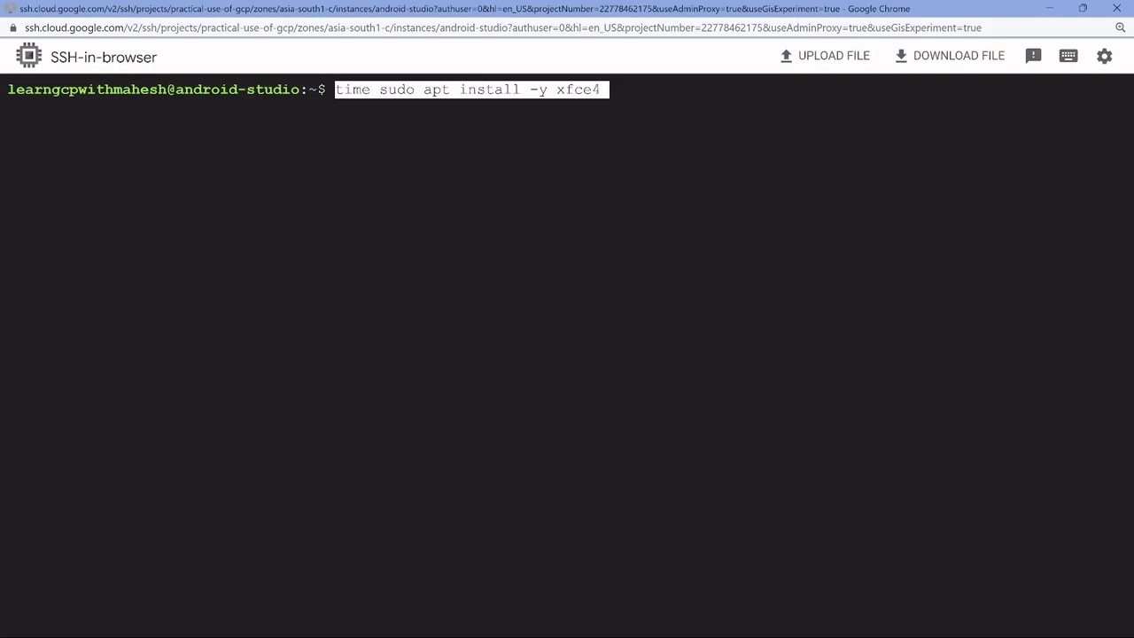
pyautogui.press('Return')
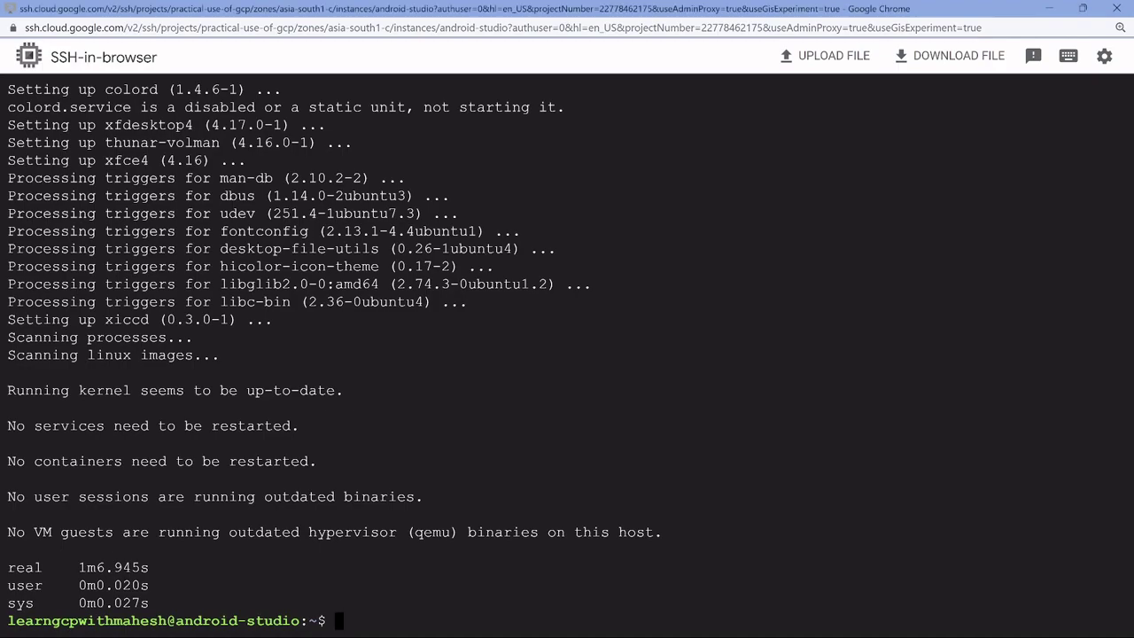
pyautogui.hotkey('ctrl', 'l')
pyautogui.write('time sudo service xrdp restart')
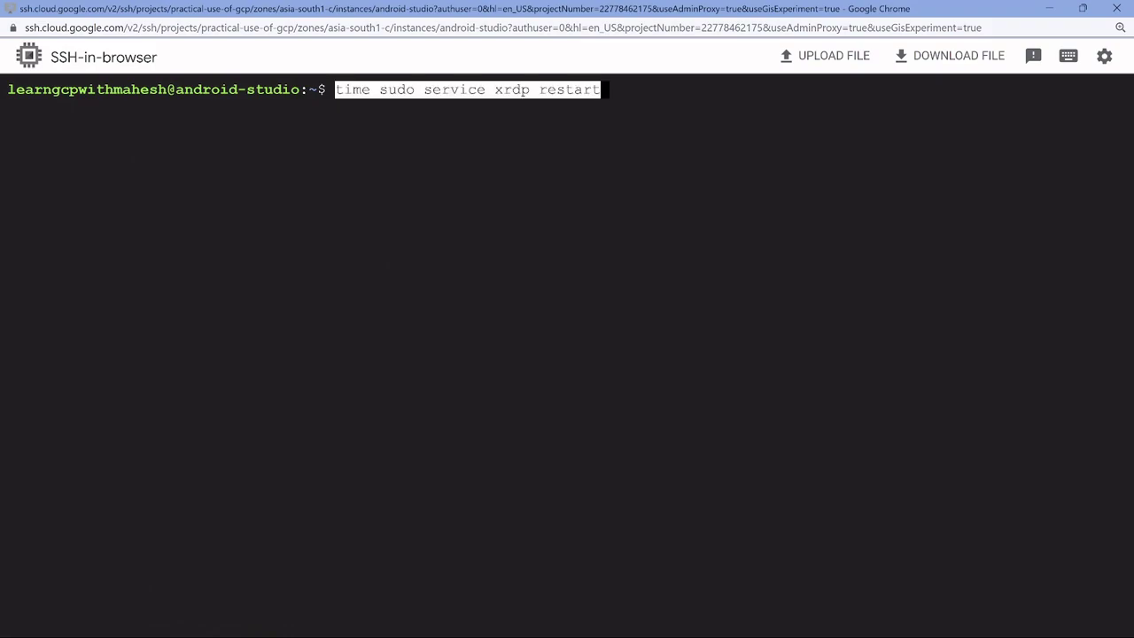
# Restart xrdp and run 'time sudo apt install snapd', which reports snapd already at 2.58+22.10.1
pyautogui.press('Return')
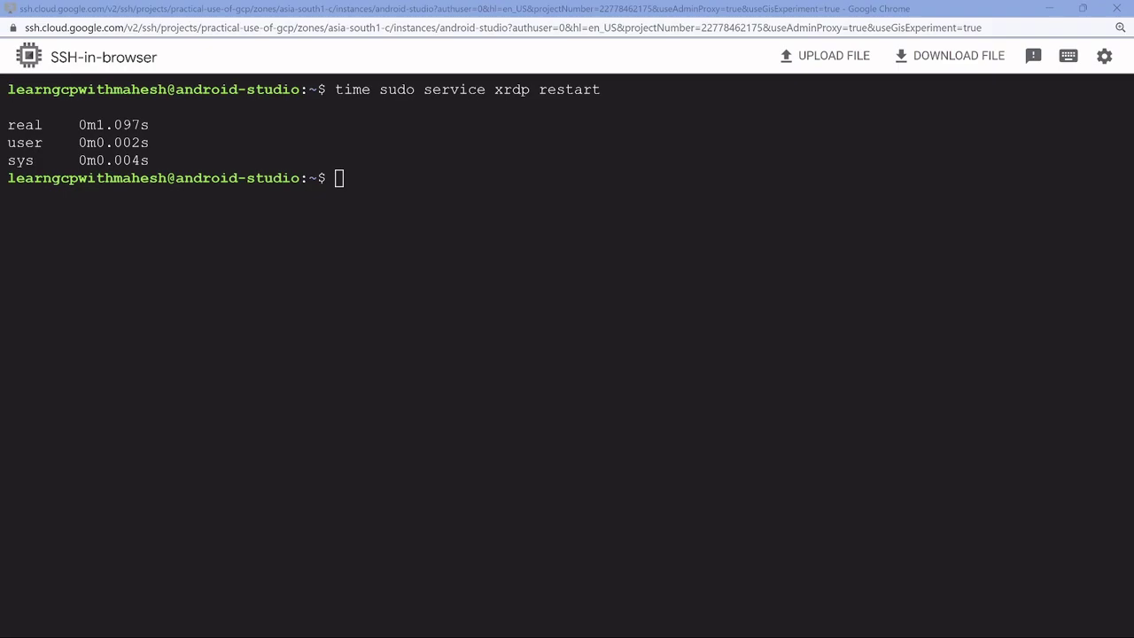
pyautogui.write('time sudo apt install snapd')
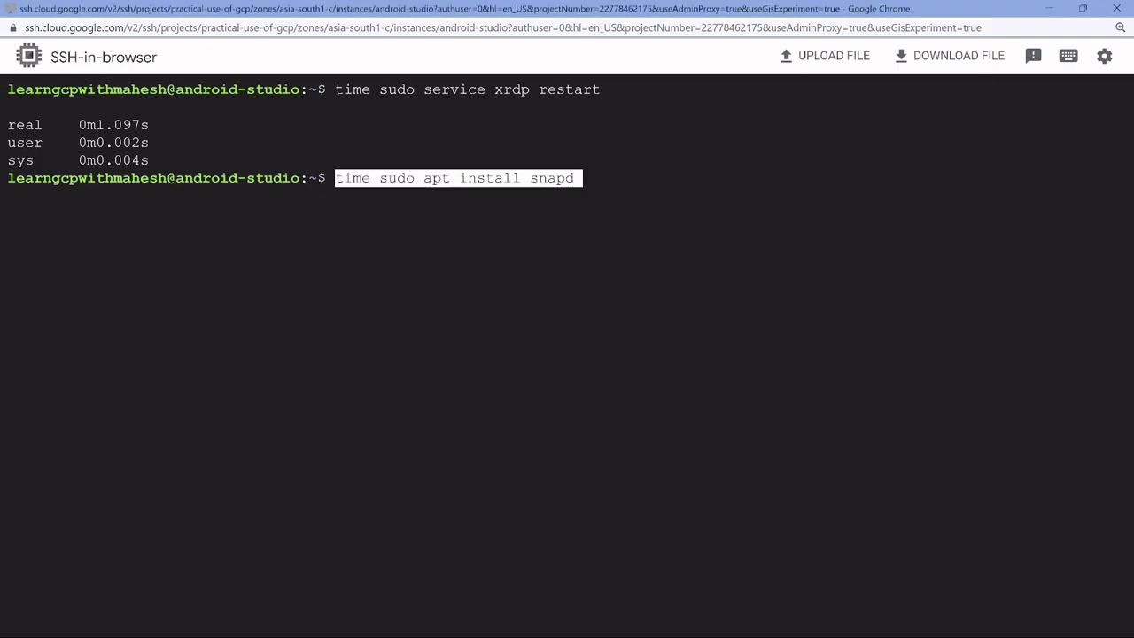
pyautogui.press('Return')
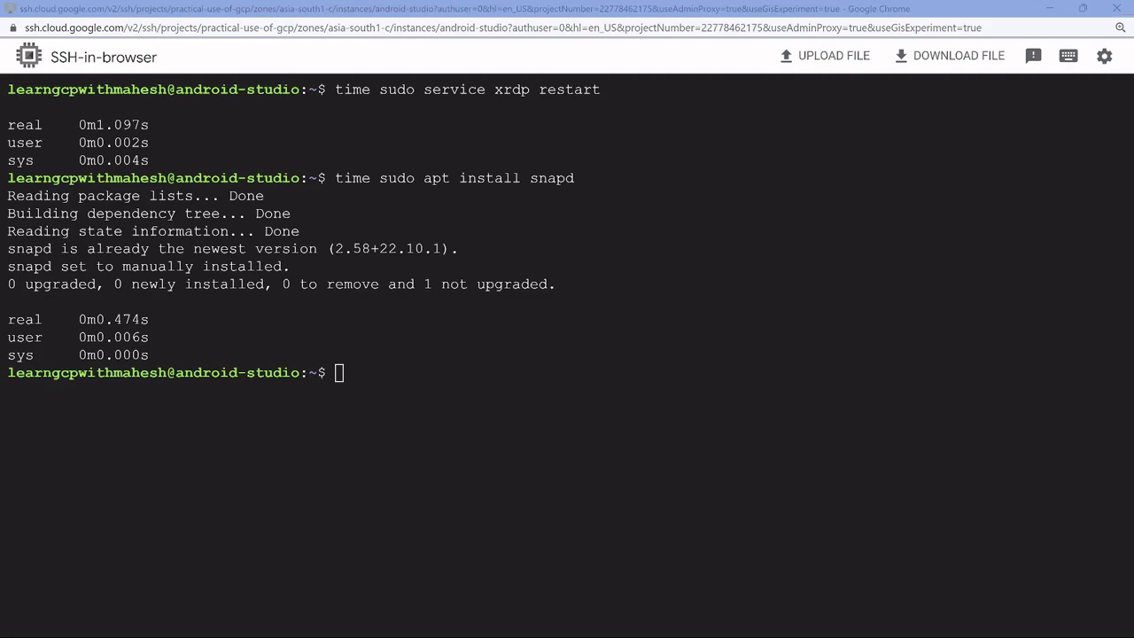
pyautogui.hotkey('ctrl', 'l')
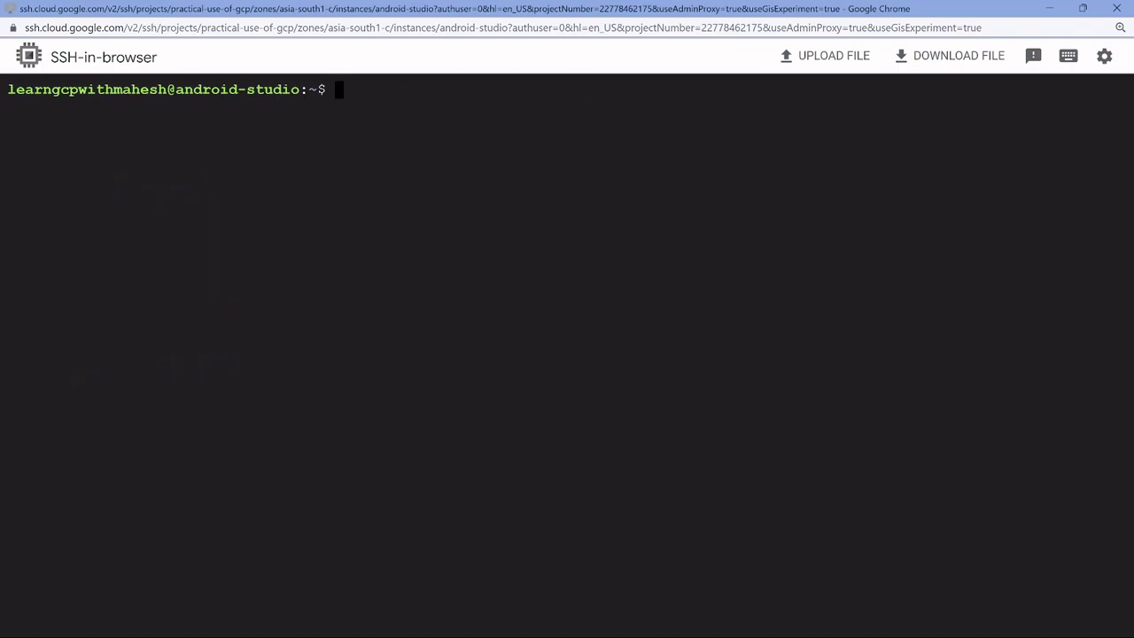
# Install Android Studio as a classic snap, noting its 2m52.996s install time
pyautogui.write('time sudo snap install android-studio --classic')
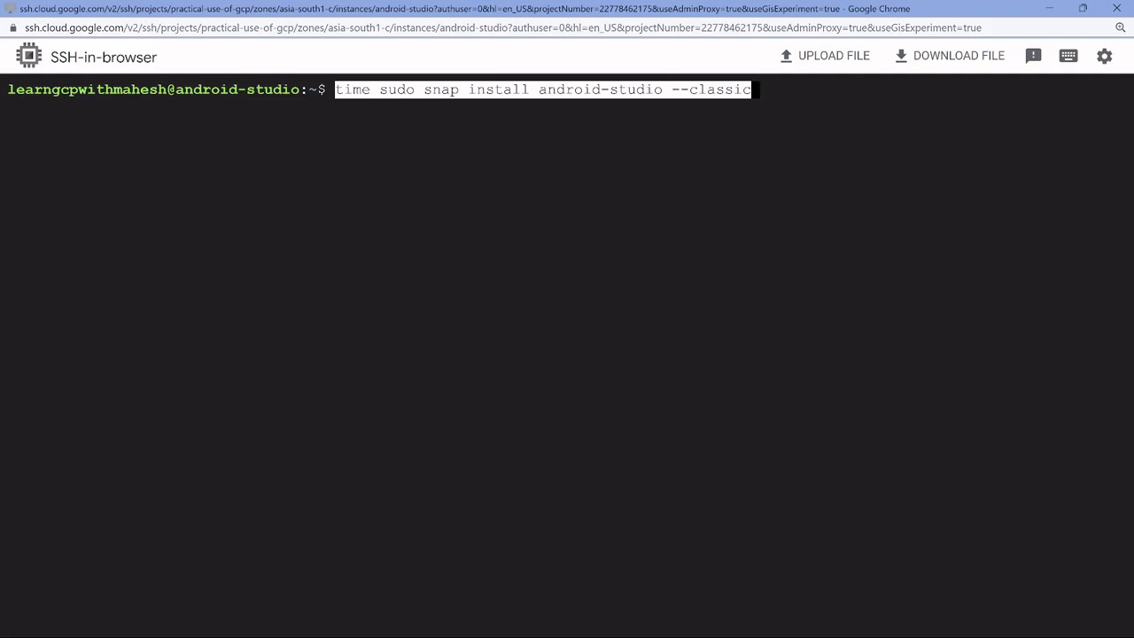
pyautogui.press('Return')
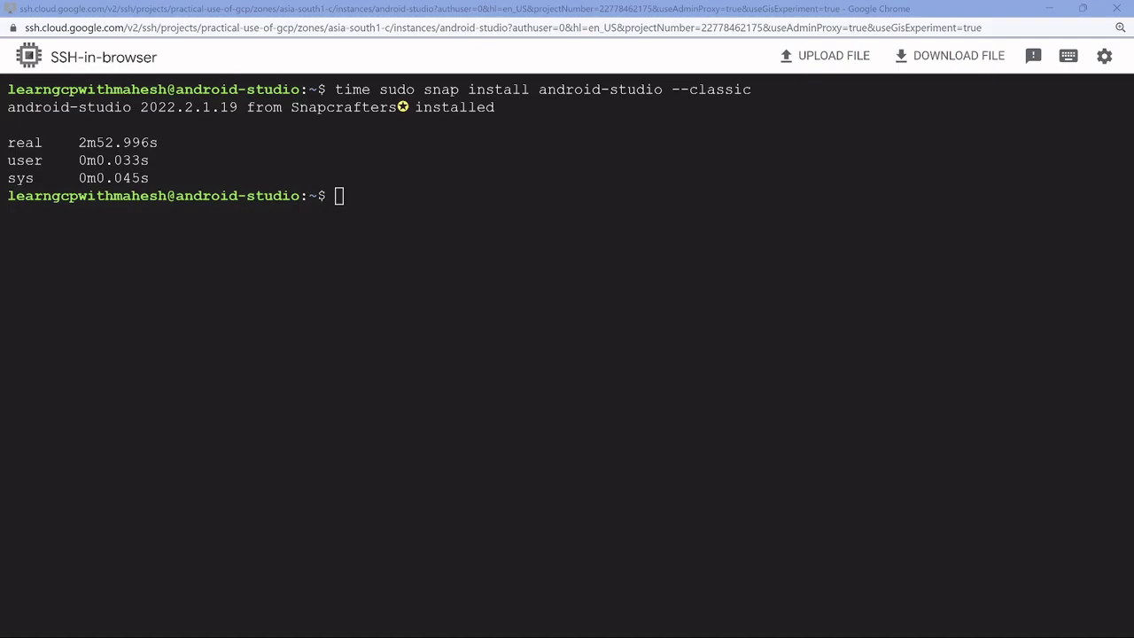
pyautogui.moveTo(71, 143); pyautogui.dragTo(158, 143)
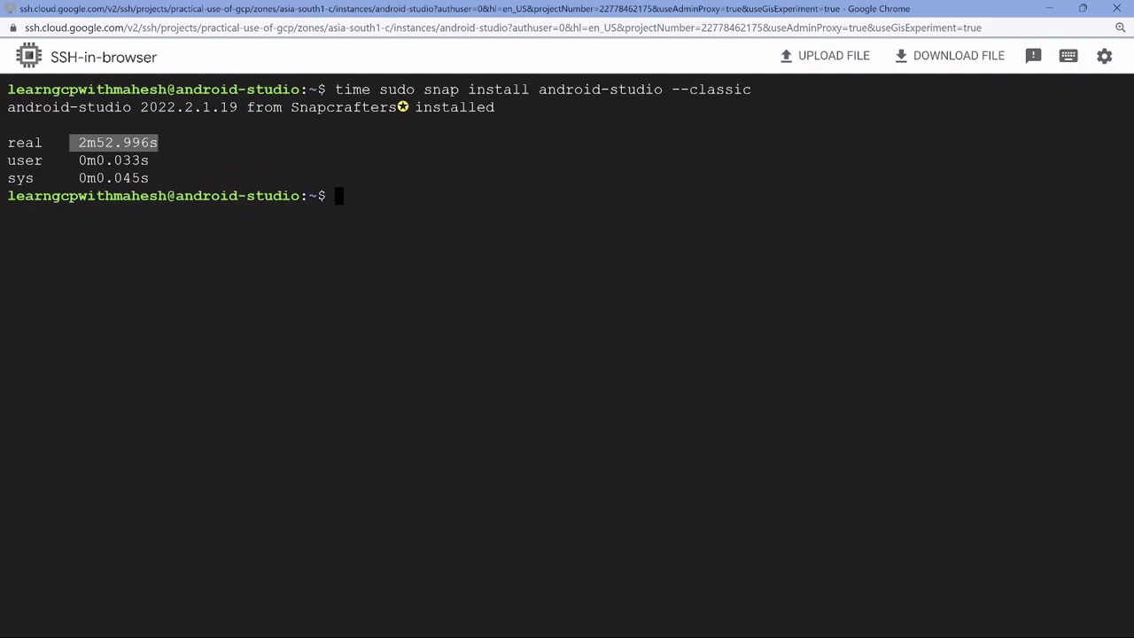
pyautogui.hotkey('alt', 'Tab')
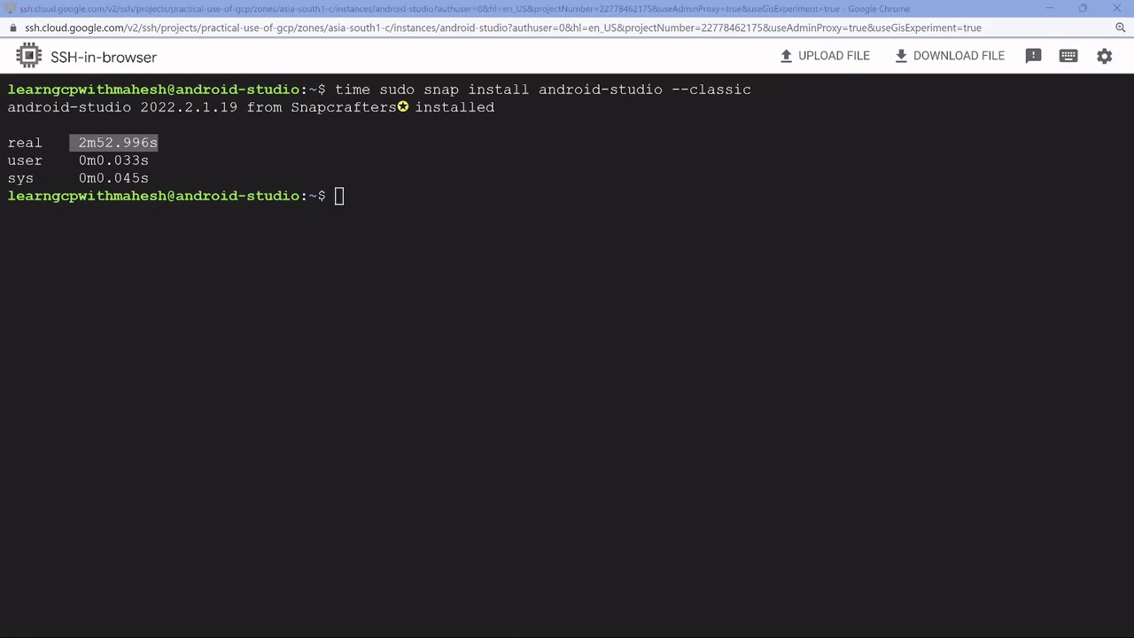
pyautogui.hotkey('alt', 'Tab')
# Install openjdk-11-jdk-headless with 'time sudo apt install', answering Y to continue
pyautogui.write('time sudo apt install openjdk-11-jdk-headless')
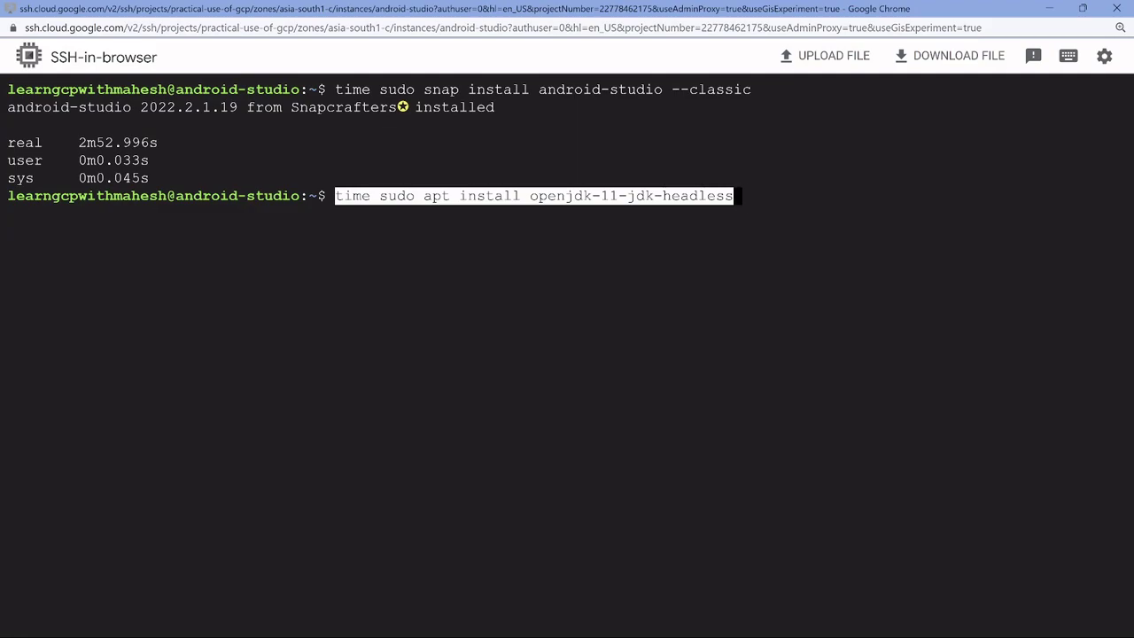
pyautogui.press('Return')
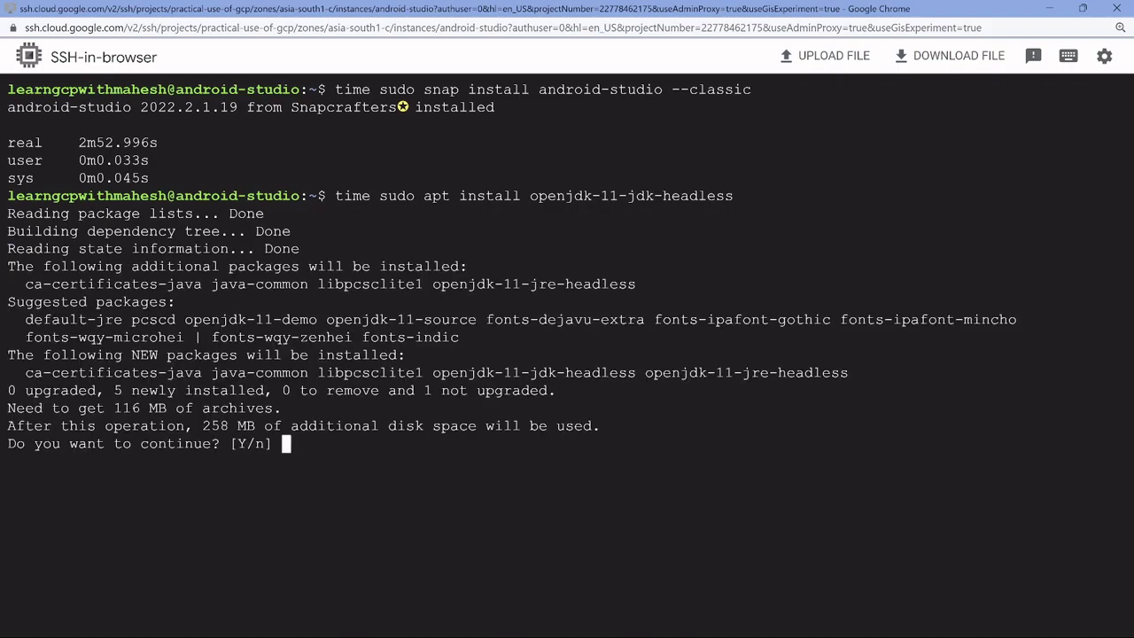
pyautogui.write('Y')
pyautogui.press('Return')
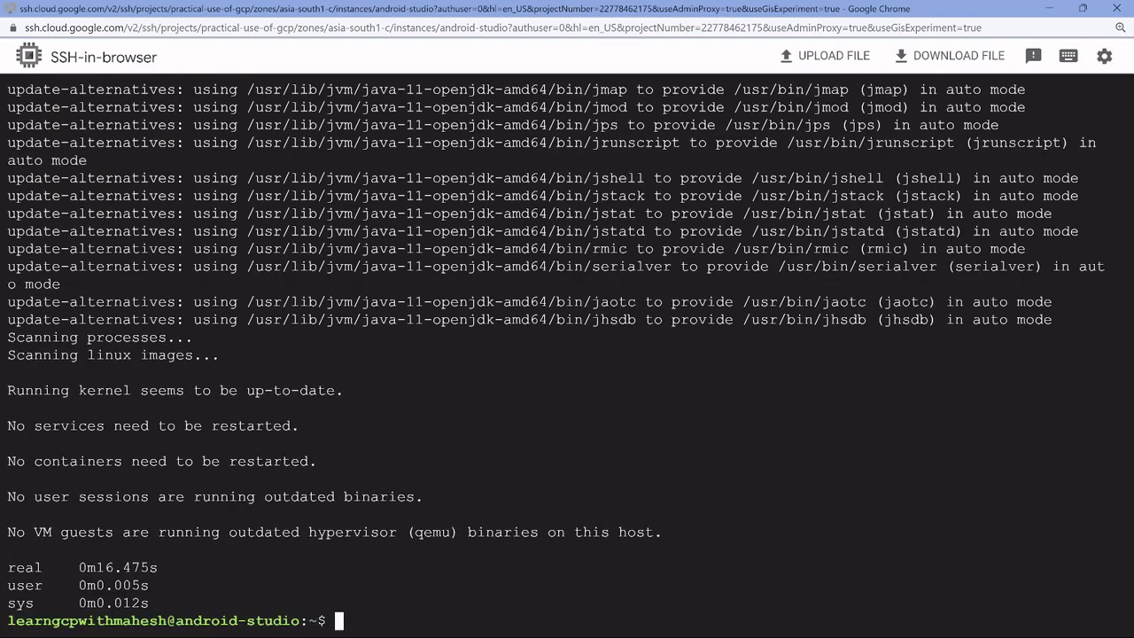
# Set a new root password via 'sudo -s' and 'passwd', then close the SSH window
pyautogui.hotkey('ctrl', 'l')
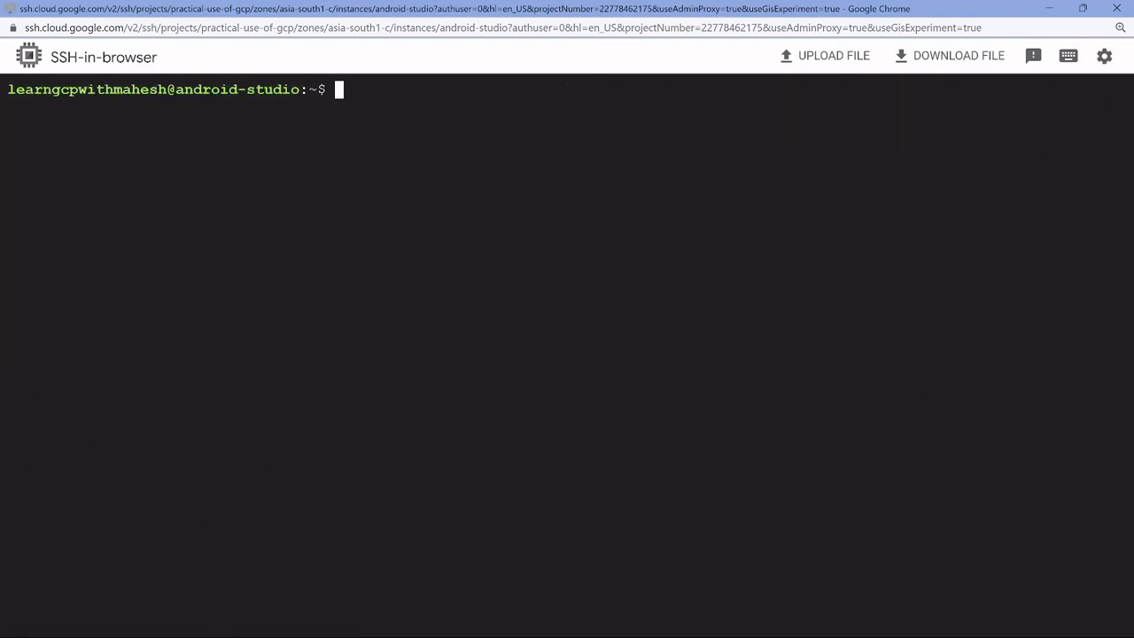
pyautogui.write('p')
pyautogui.press('BackSpace')
pyautogui.write('sudo -s')
pyautogui.press('Return')
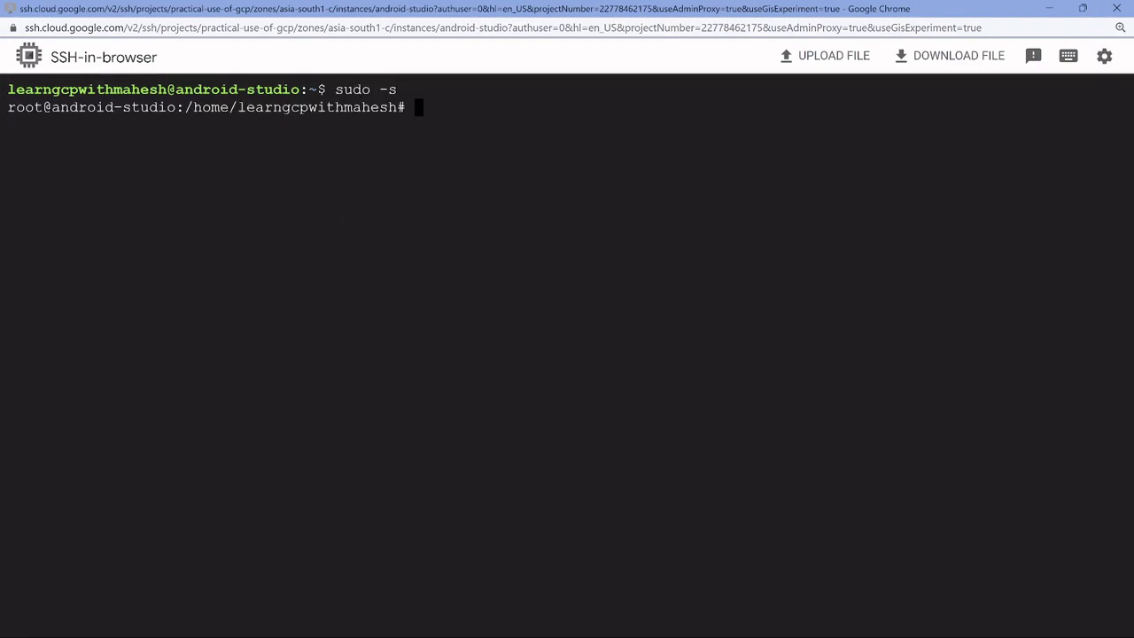
pyautogui.write('passwd')
pyautogui.press('Return')
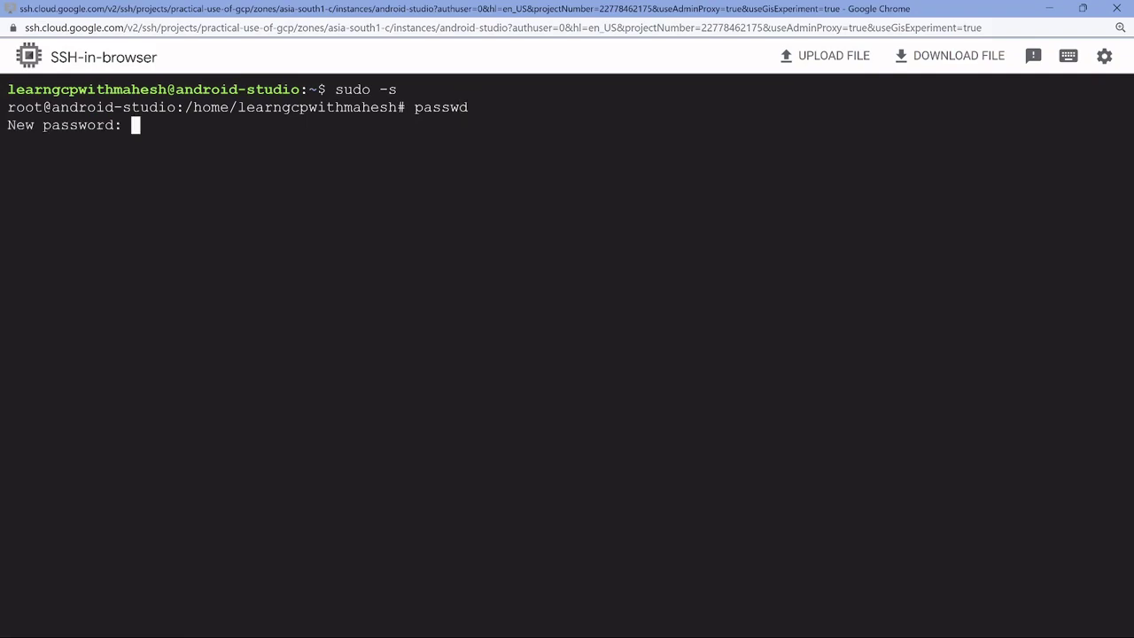
pyautogui.press('Return')
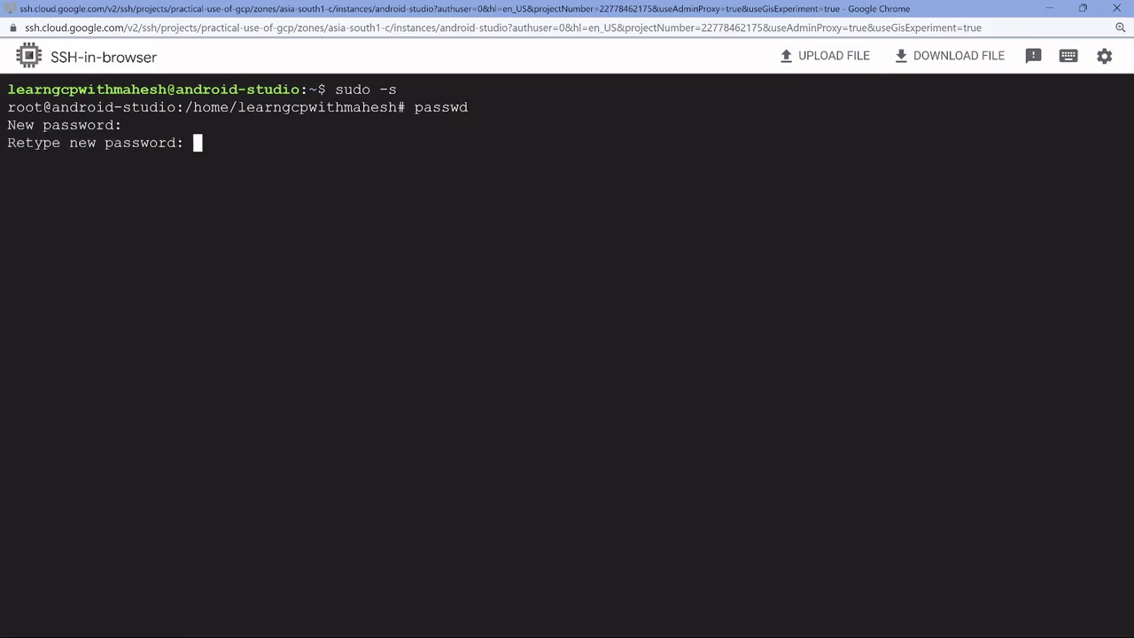
pyautogui.press('Return')
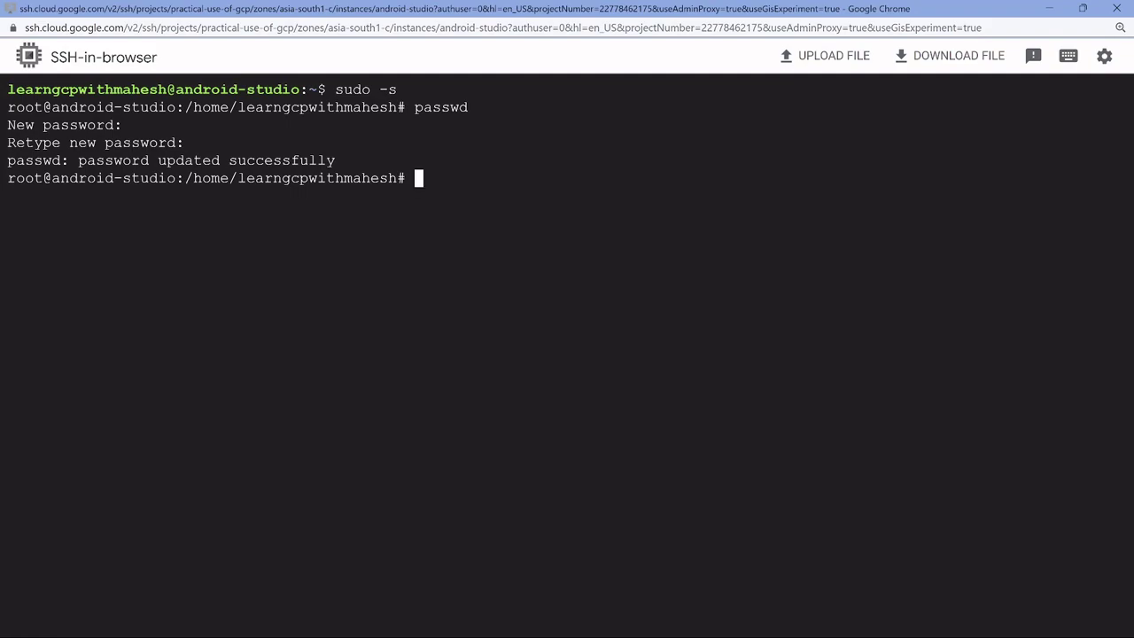
pyautogui.click(1117, 8)
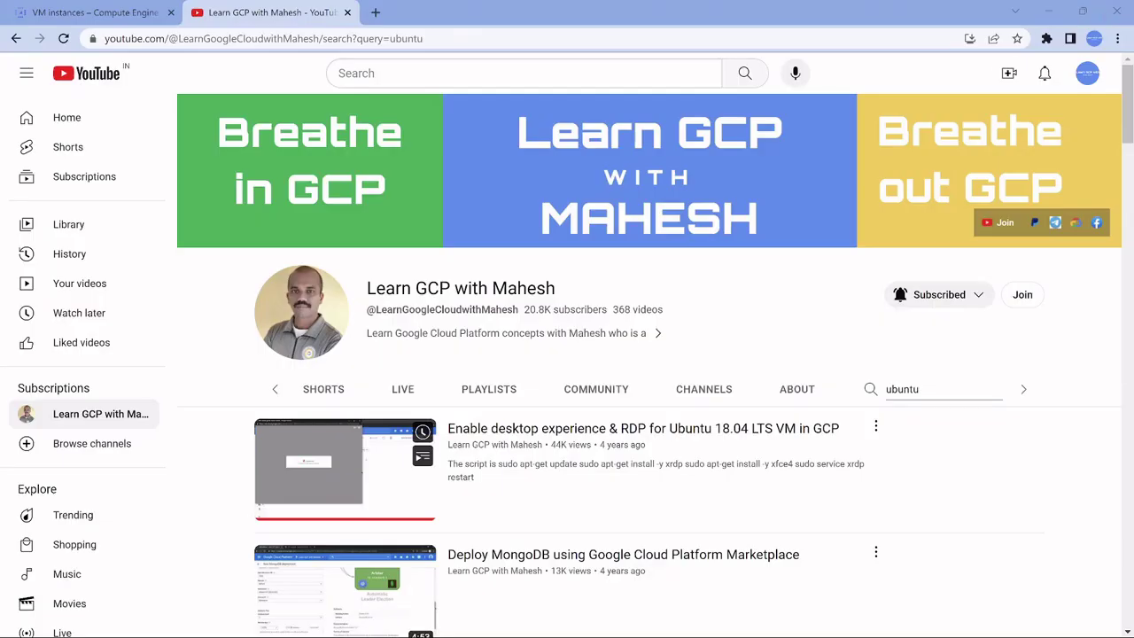
pyautogui.hotkey('ctrl', 'shift', 'Tab')
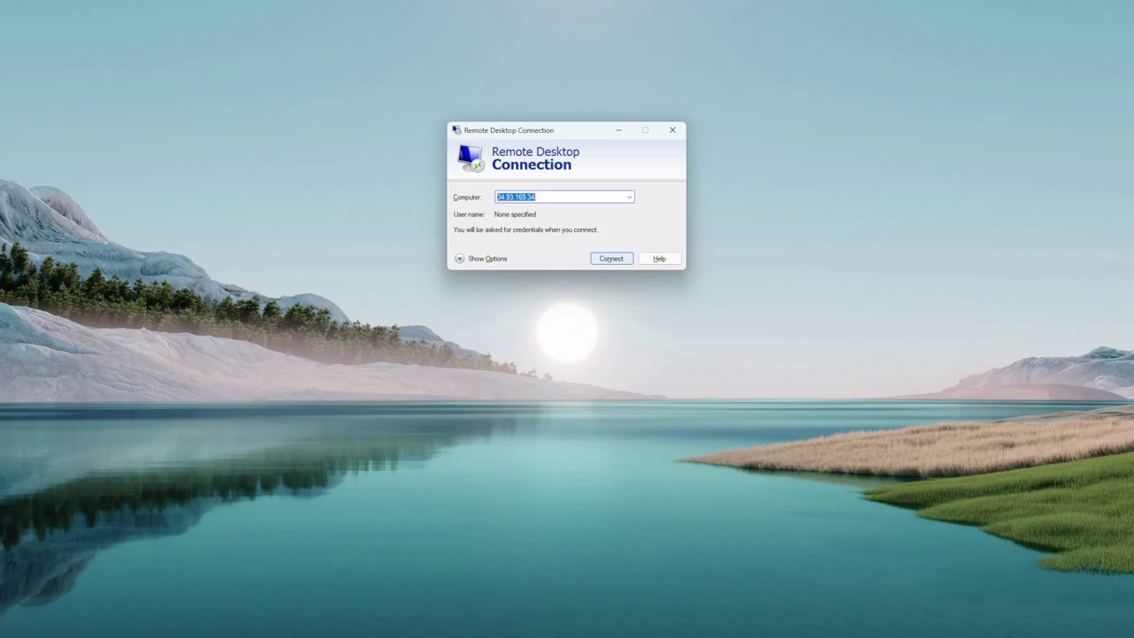
# Connect to the android-studio VM's external IP and log in as root to XFCE
pyautogui.press('Return')
pyautogui.press('Return')
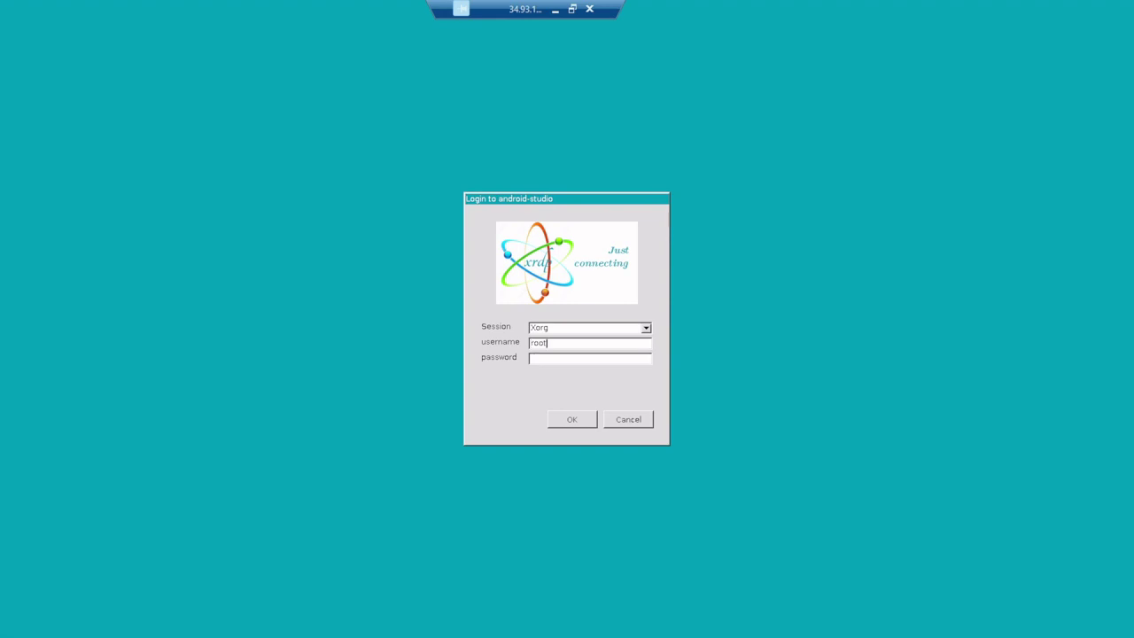
pyautogui.press('Return')
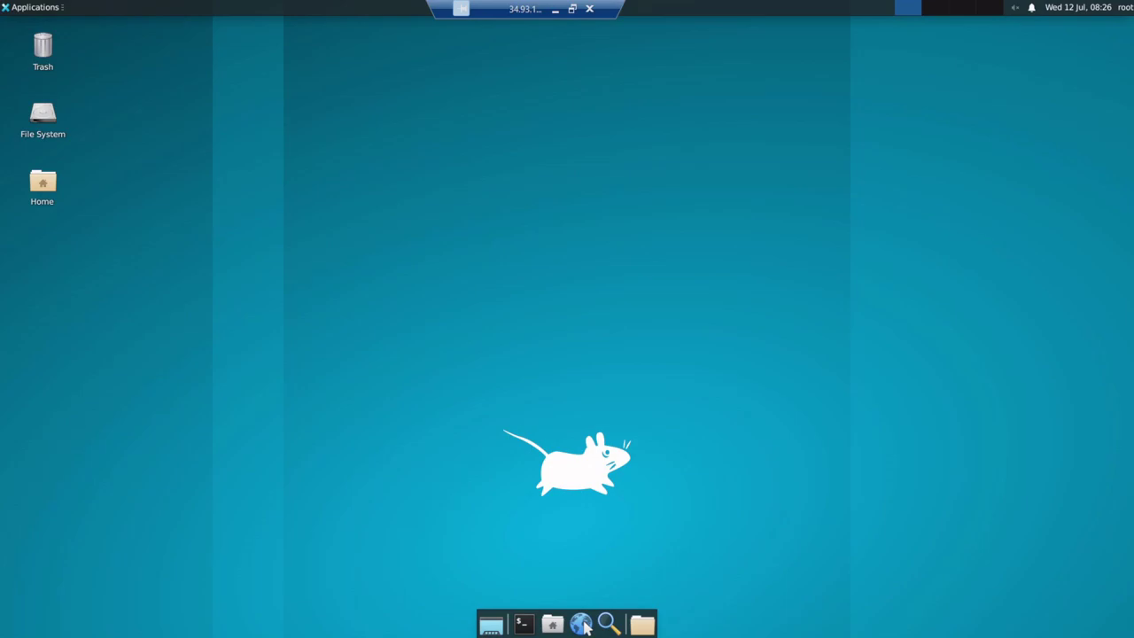
# Launch Android Studio by running android-studio in a terminal on the remote desktop
pyautogui.click(523, 624)
pyautogui.write('a')
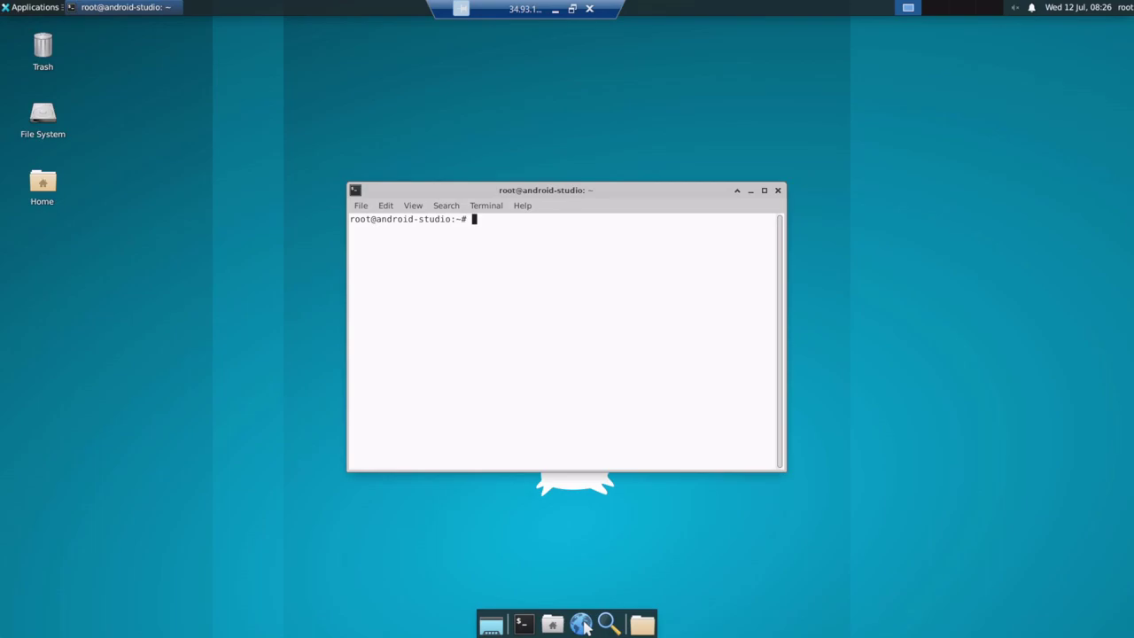
pyautogui.write('ndro')
pyautogui.press('Tab')
pyautogui.press('Return')
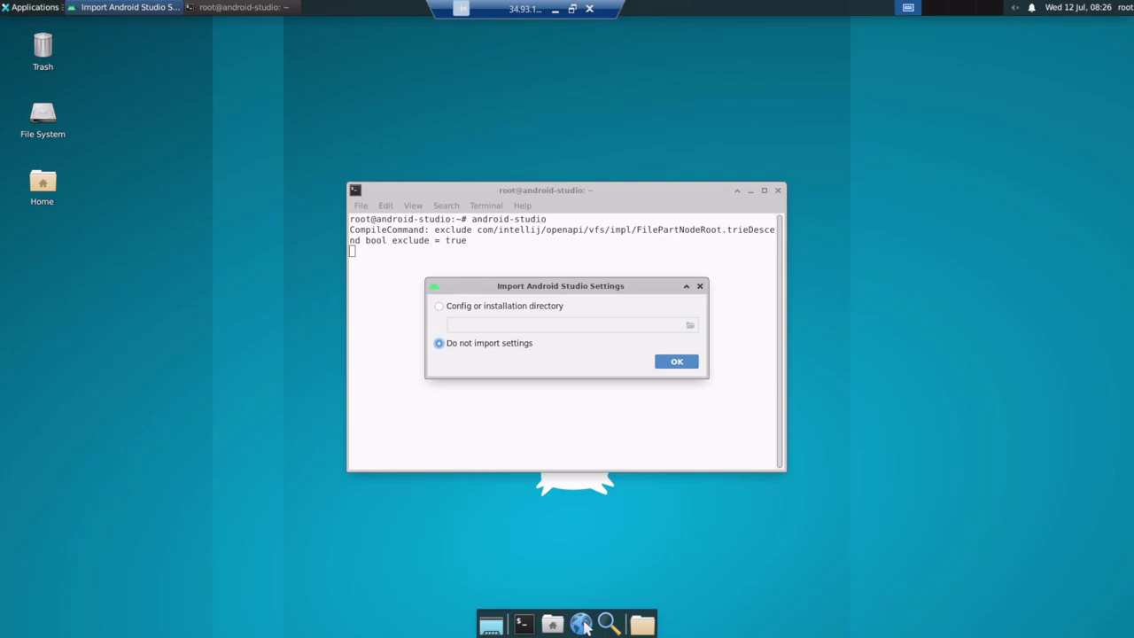
# Skip settings import and usage statistics, keeping the Standard install type and Darcula theme
pyautogui.press('Return')
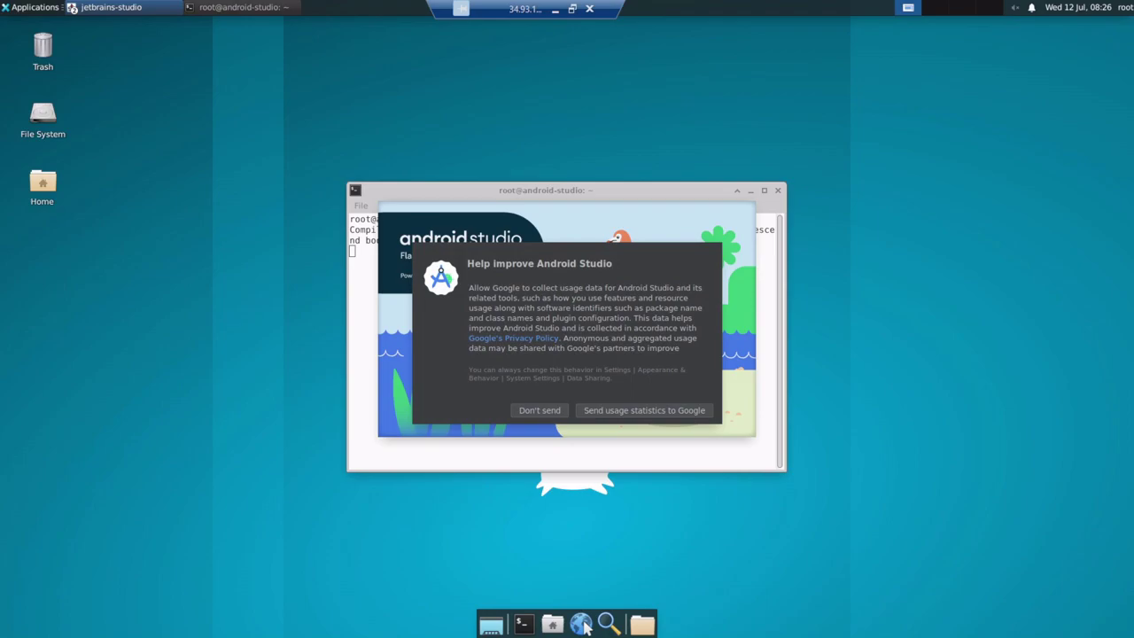
pyautogui.press('Return')
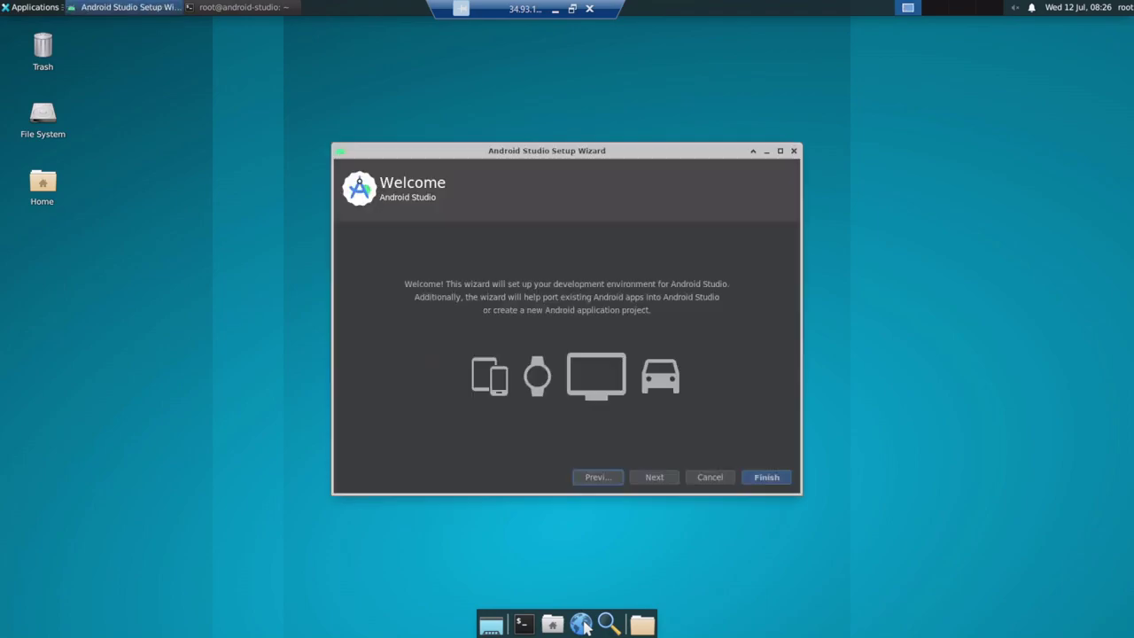
pyautogui.press('Return')
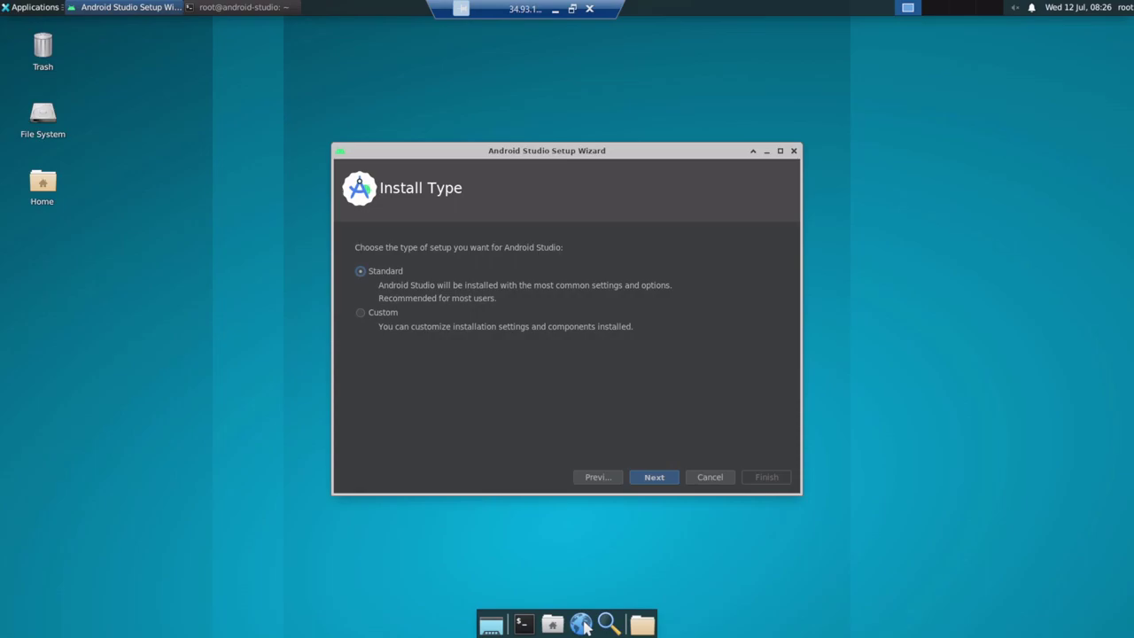
pyautogui.press('Return')
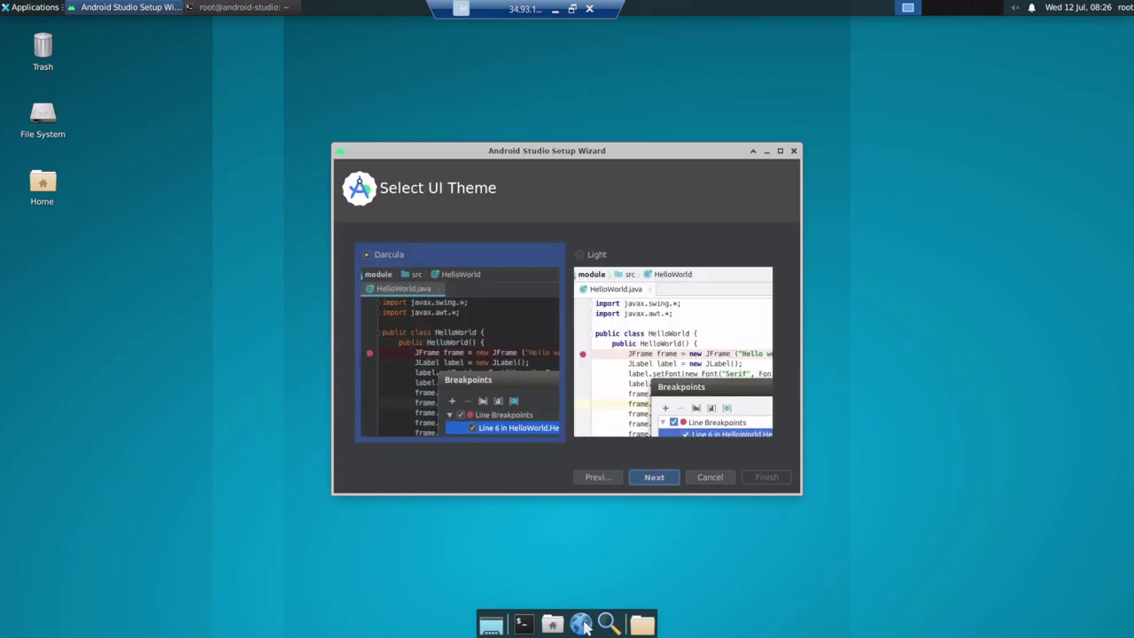
pyautogui.press('Return')
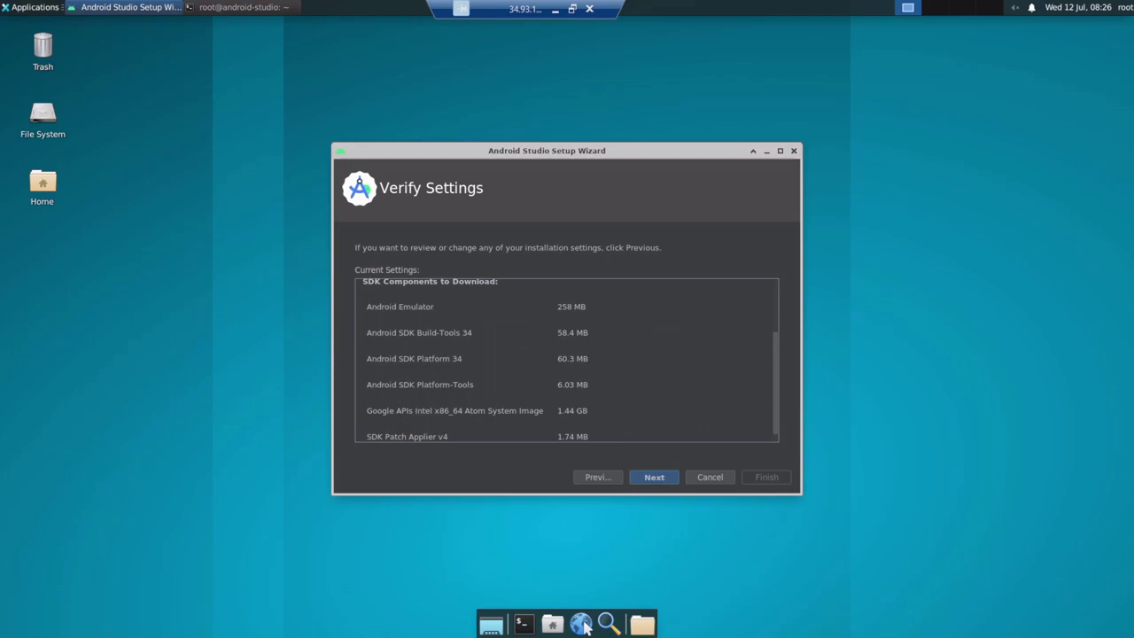
pyautogui.press('Return')
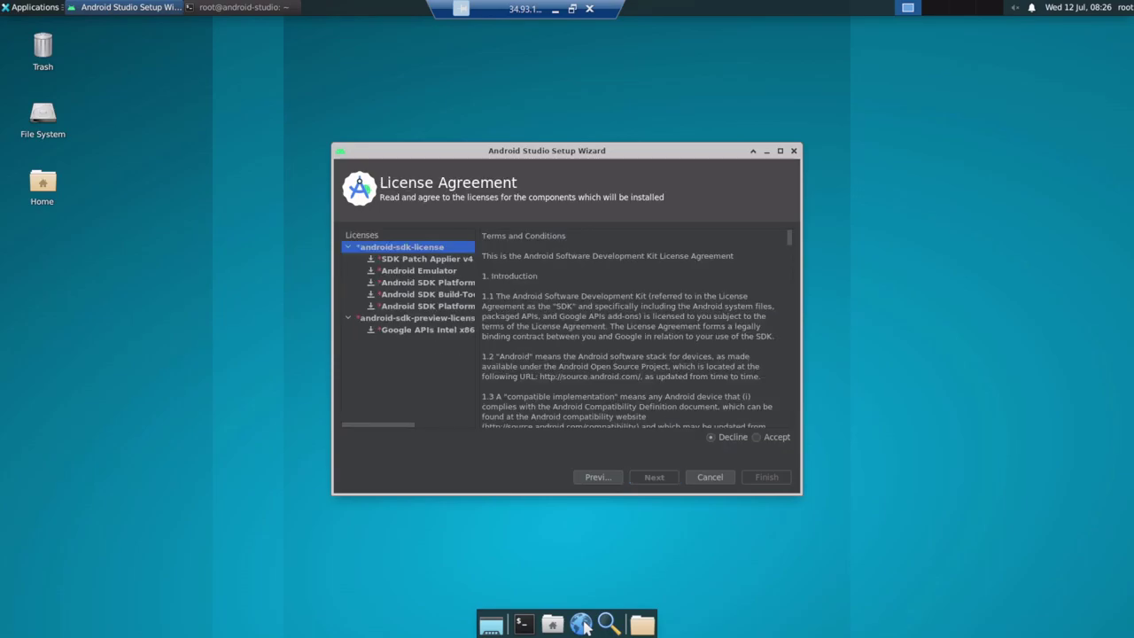
# Accept the android-sdk and SDK preview licenses and start downloading the SDK components
pyautogui.press('Right')
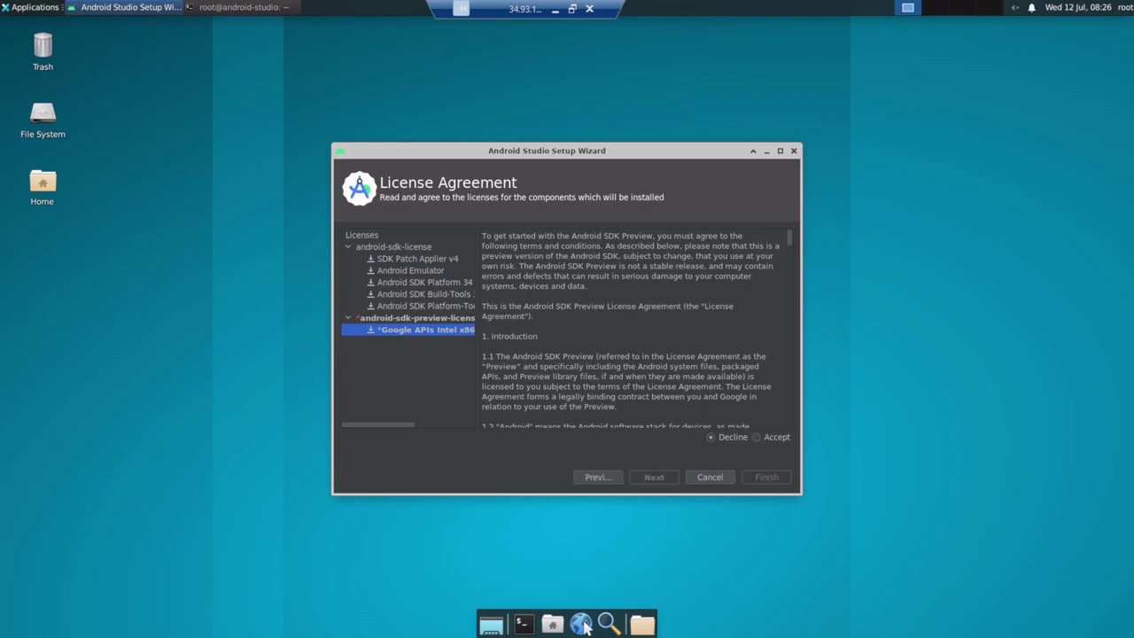
pyautogui.press('Up')
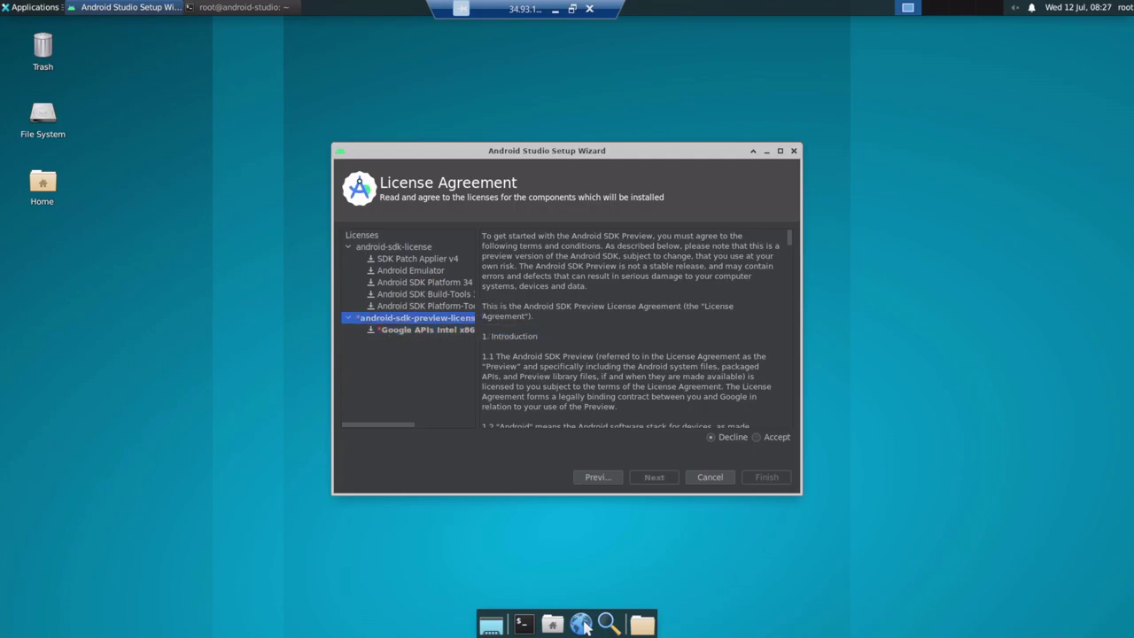
pyautogui.press('Right')
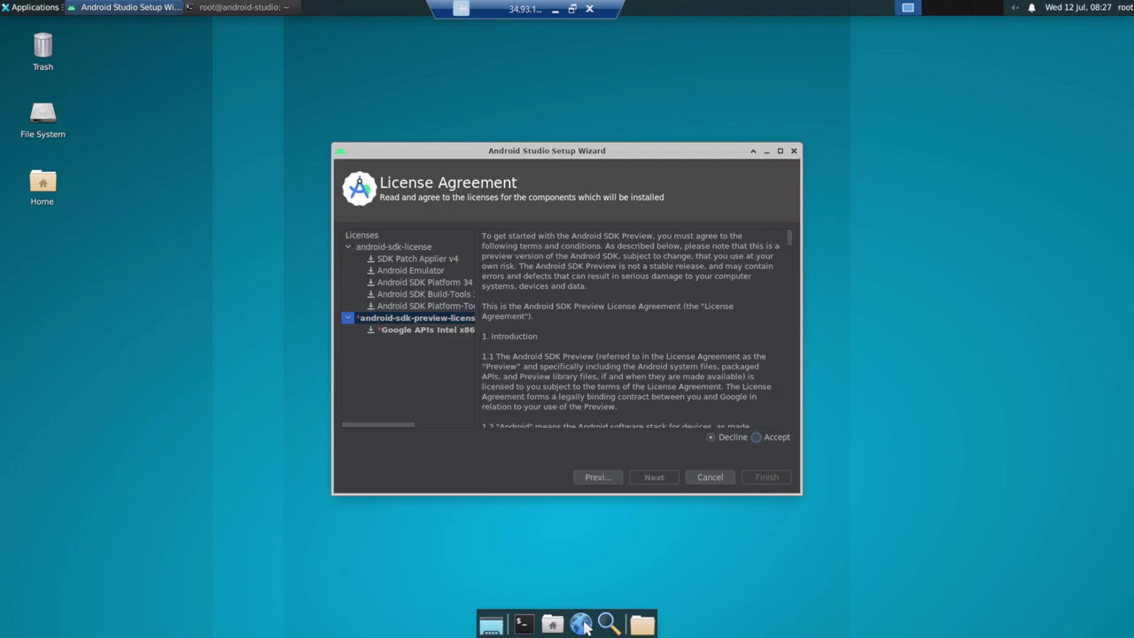
pyautogui.press('Return')
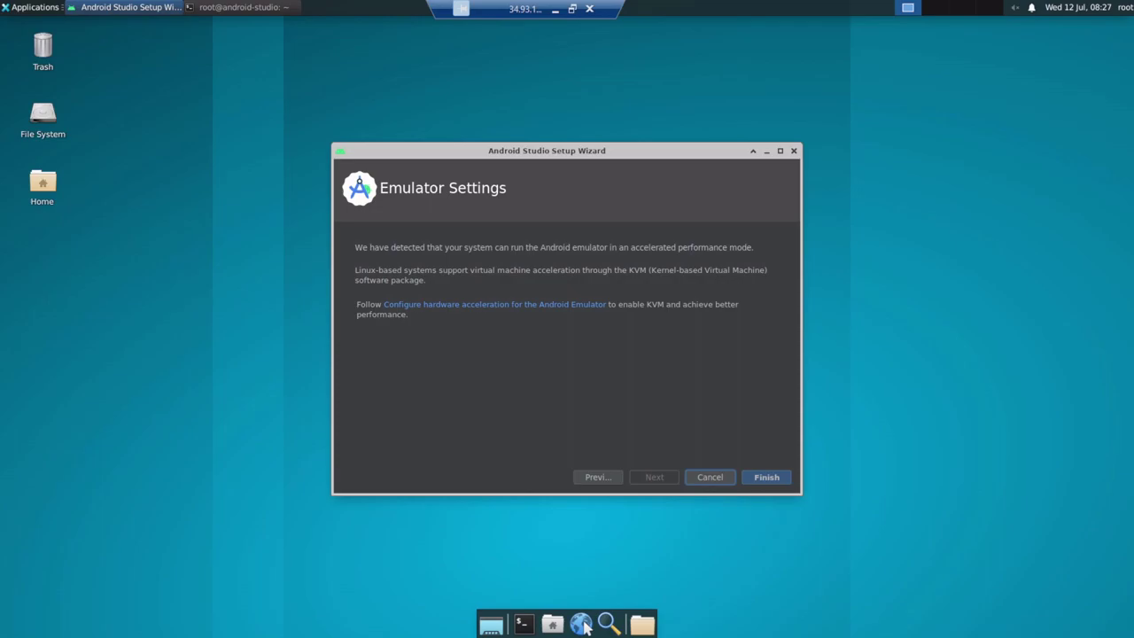
pyautogui.press('Return')
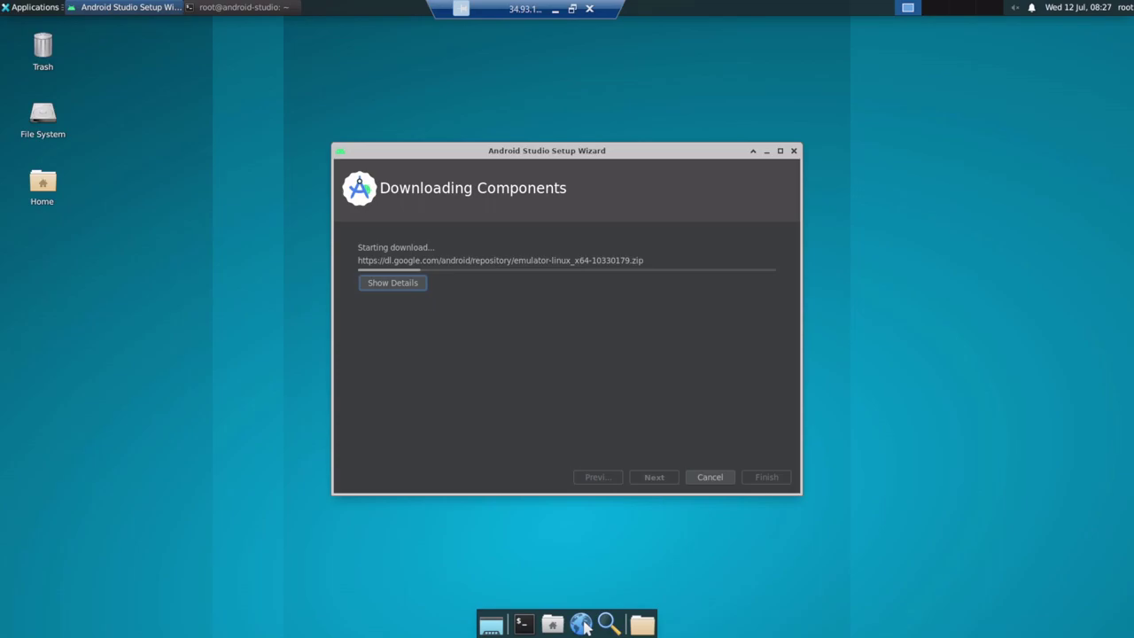
# Show the download details, close the finished setup wizard, and start a New Project
pyautogui.press('Return')
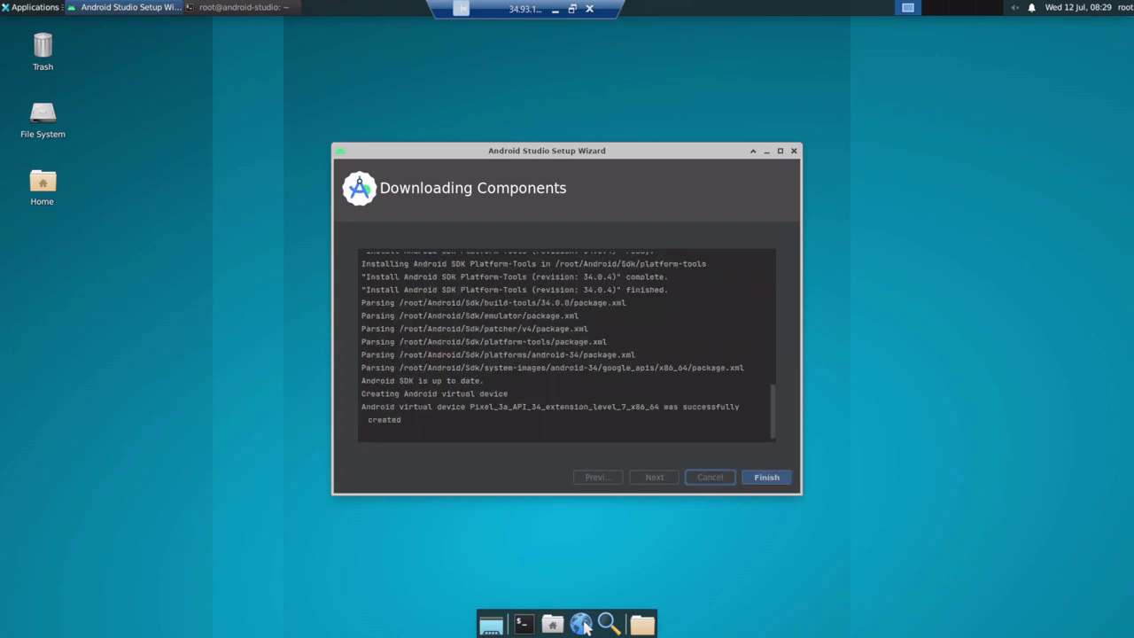
pyautogui.press('Tab')
pyautogui.press('Return')
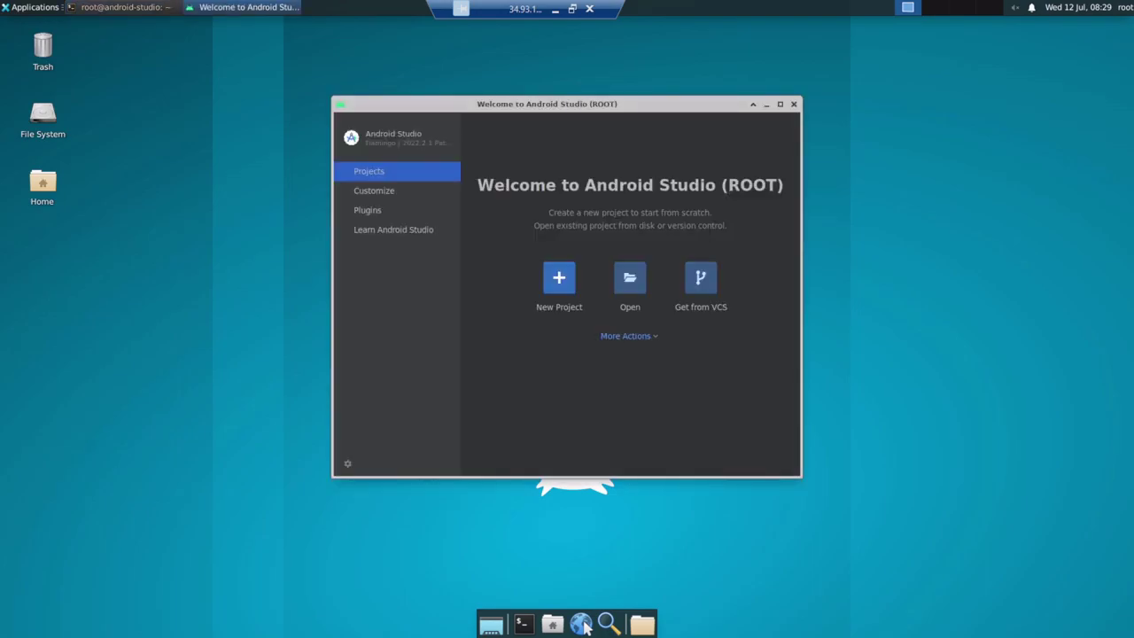
pyautogui.press('Return')
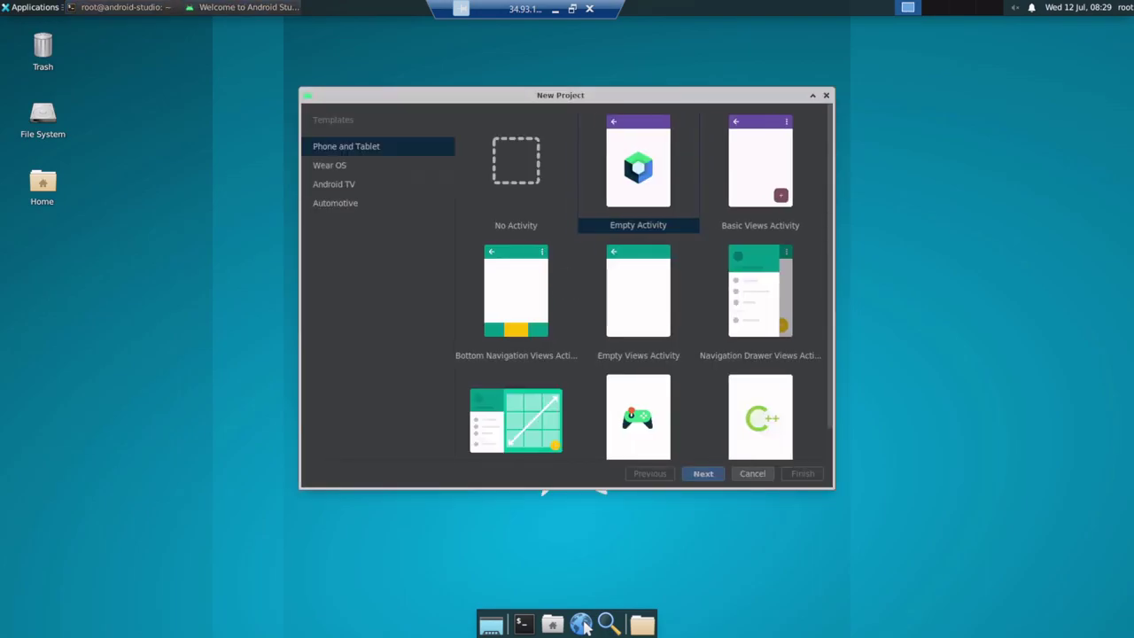